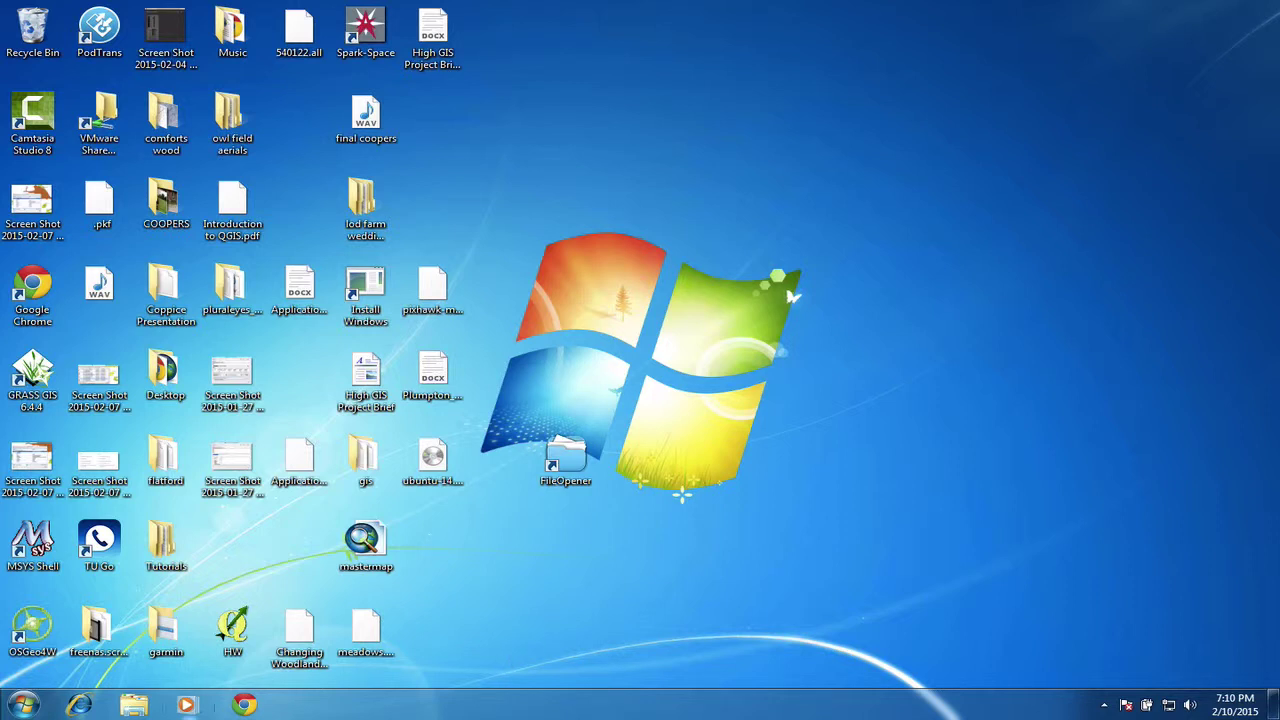
- Launch Internet Explorer on the MSN UK home page and dismiss the IE8 welcome dialog
left_click(80, 705)
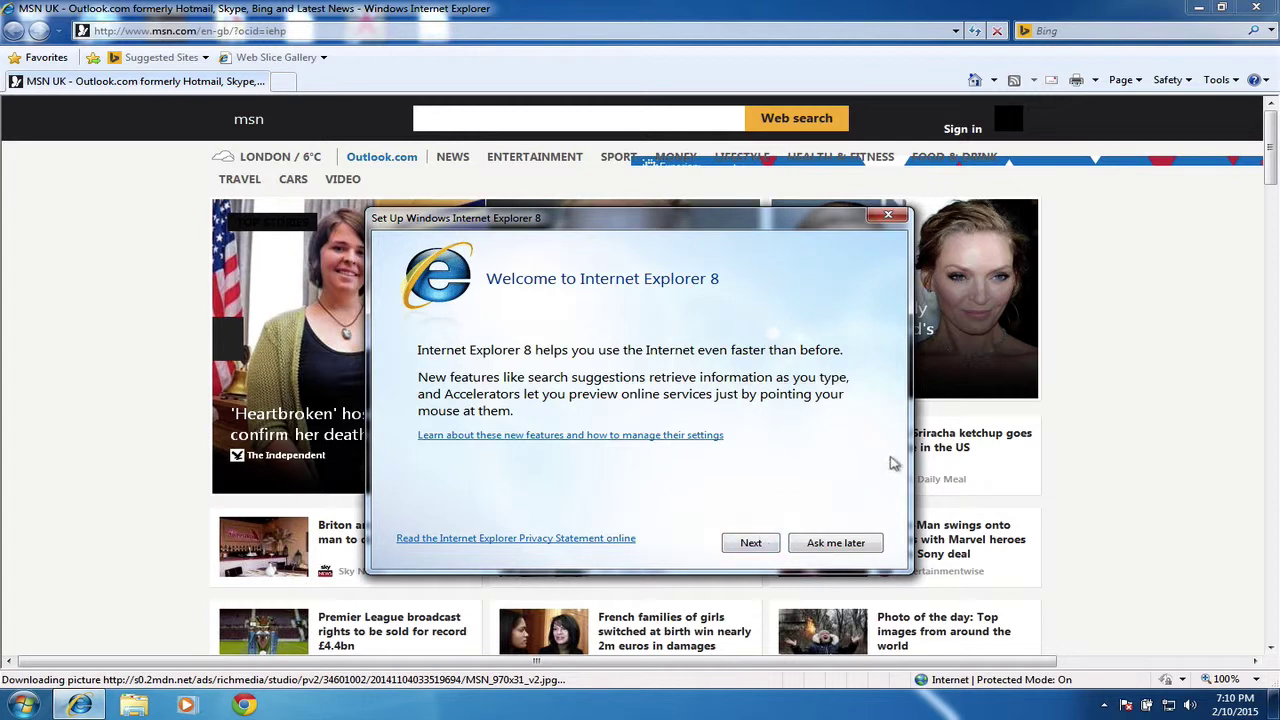
left_click(895, 222)
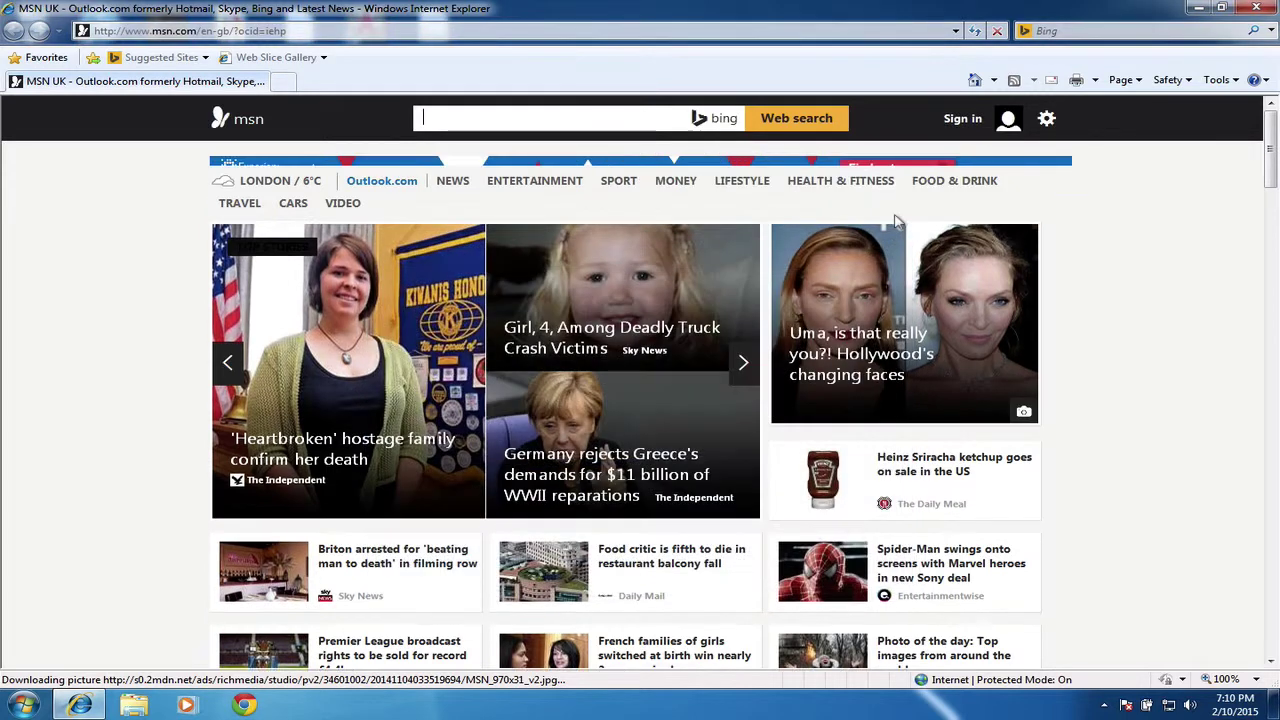
left_click(322, 31)
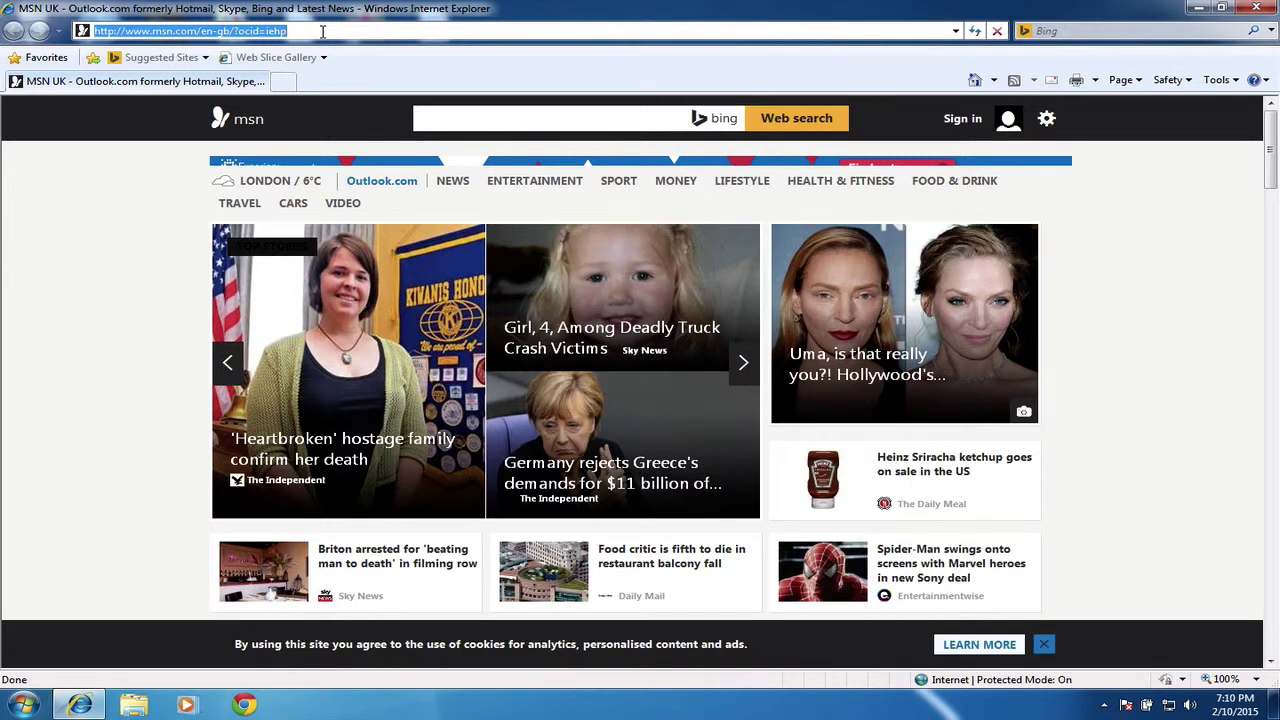
- Search Bing for 'digimap' and open the Digimap Ordnance Survey Collection home page
left_click(1080, 31)
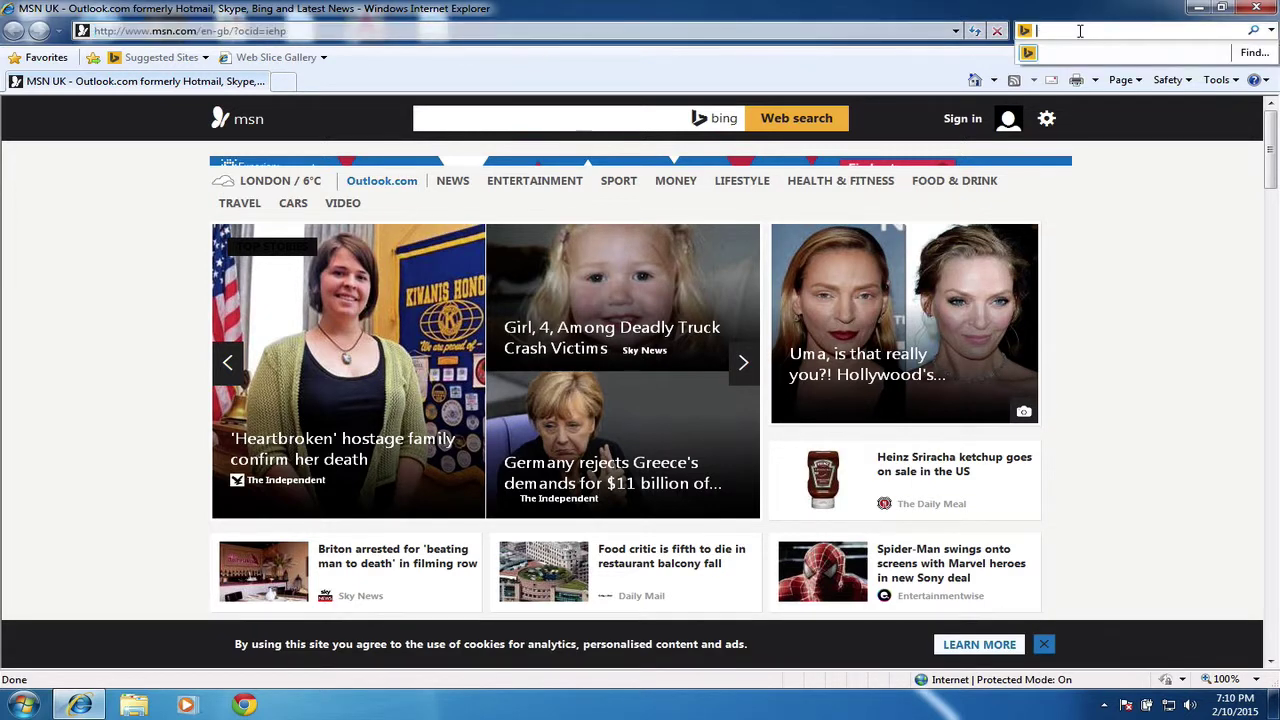
type("d")
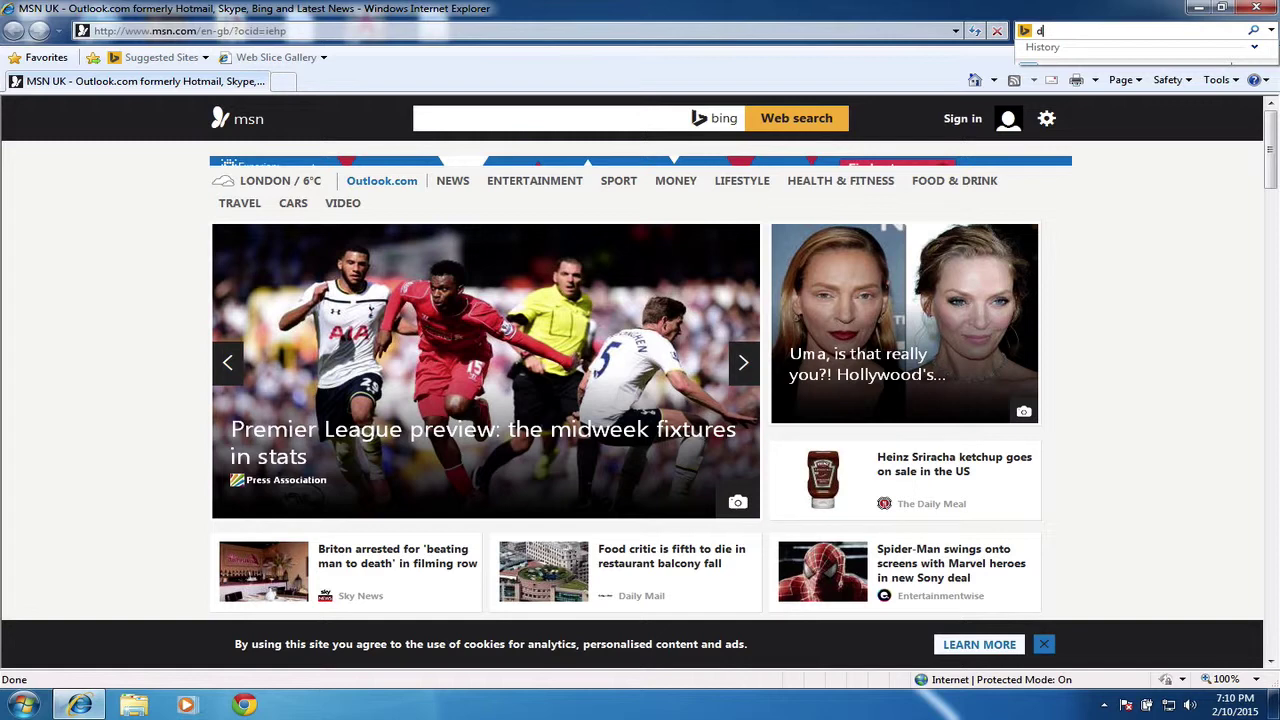
type("igimap")
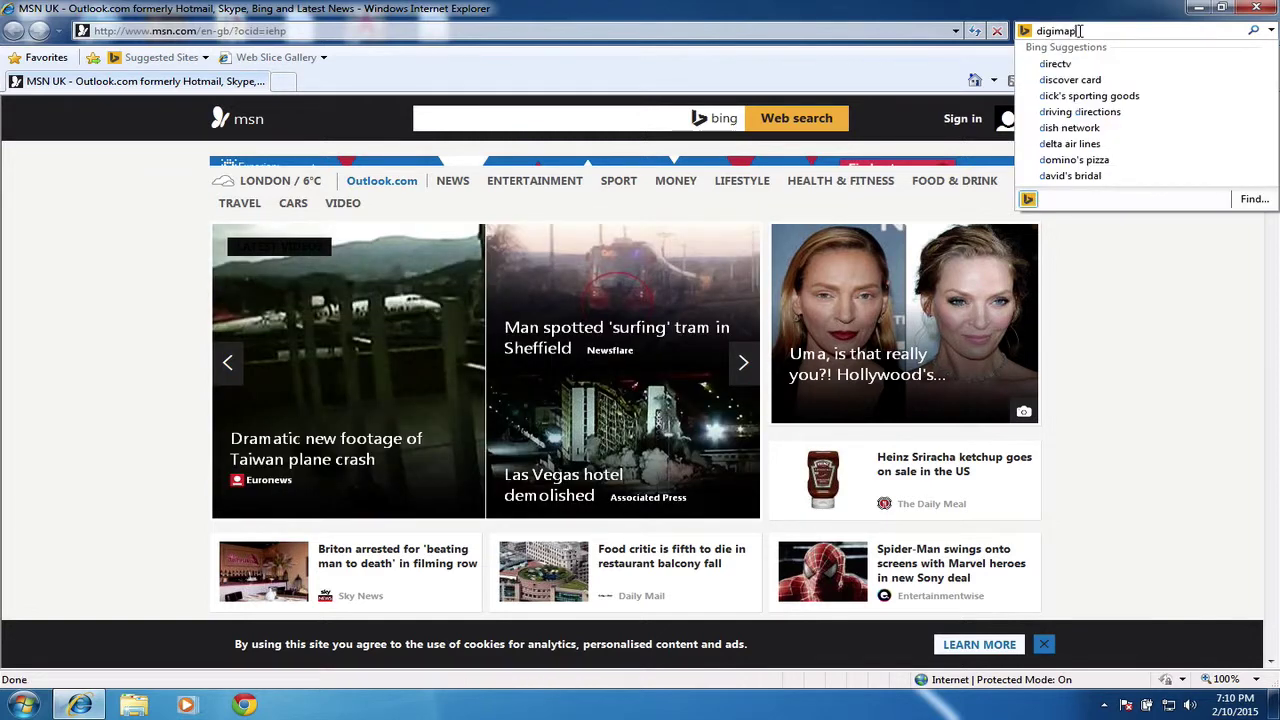
key("Return")
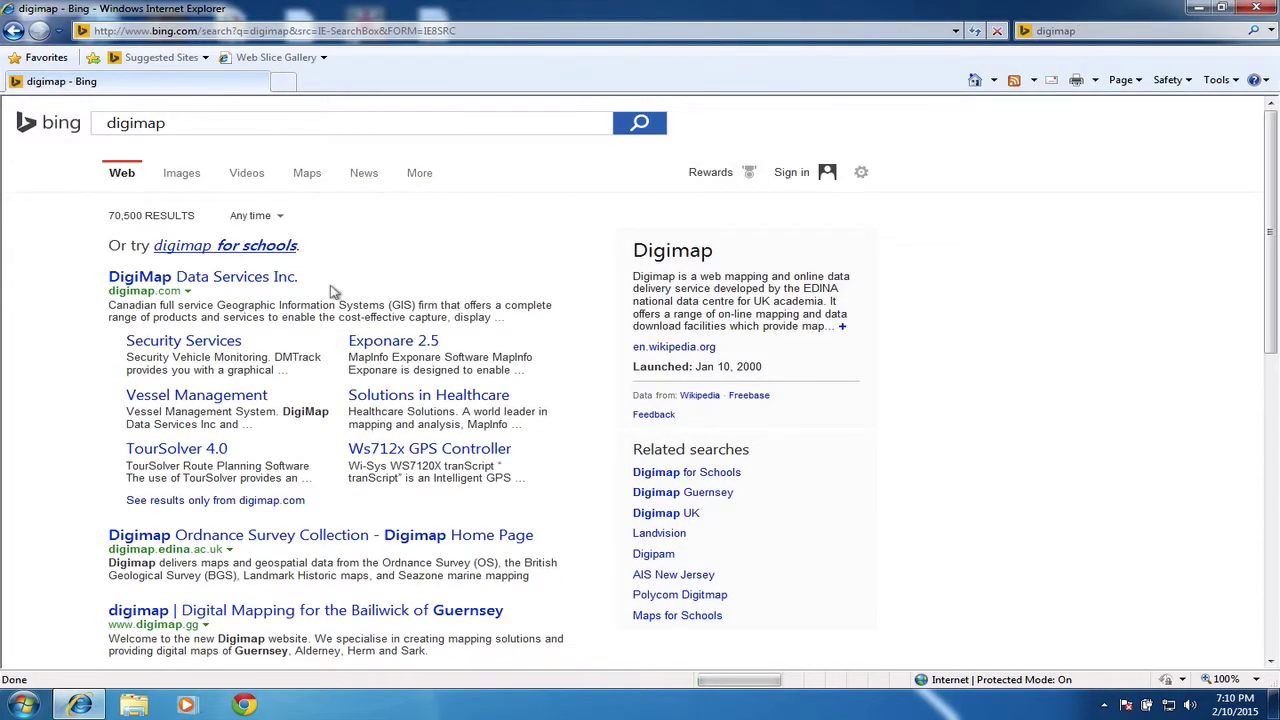
left_click(220, 282)
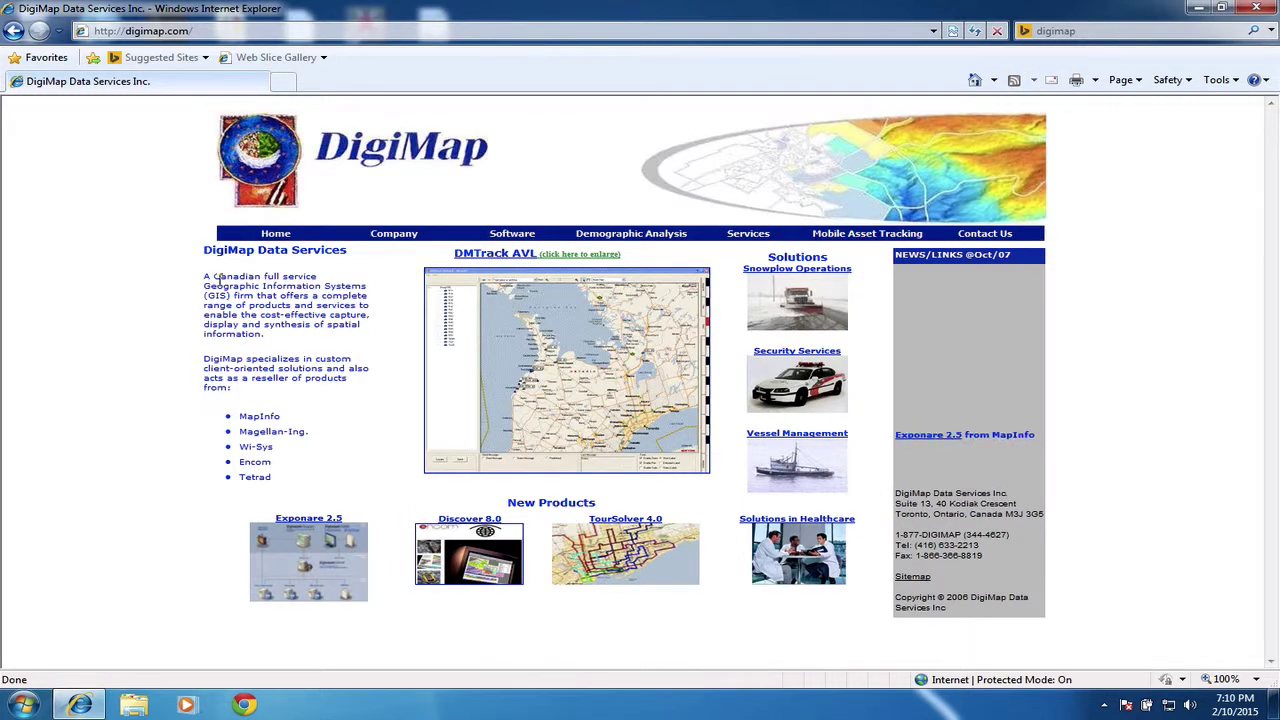
left_click(13, 31)
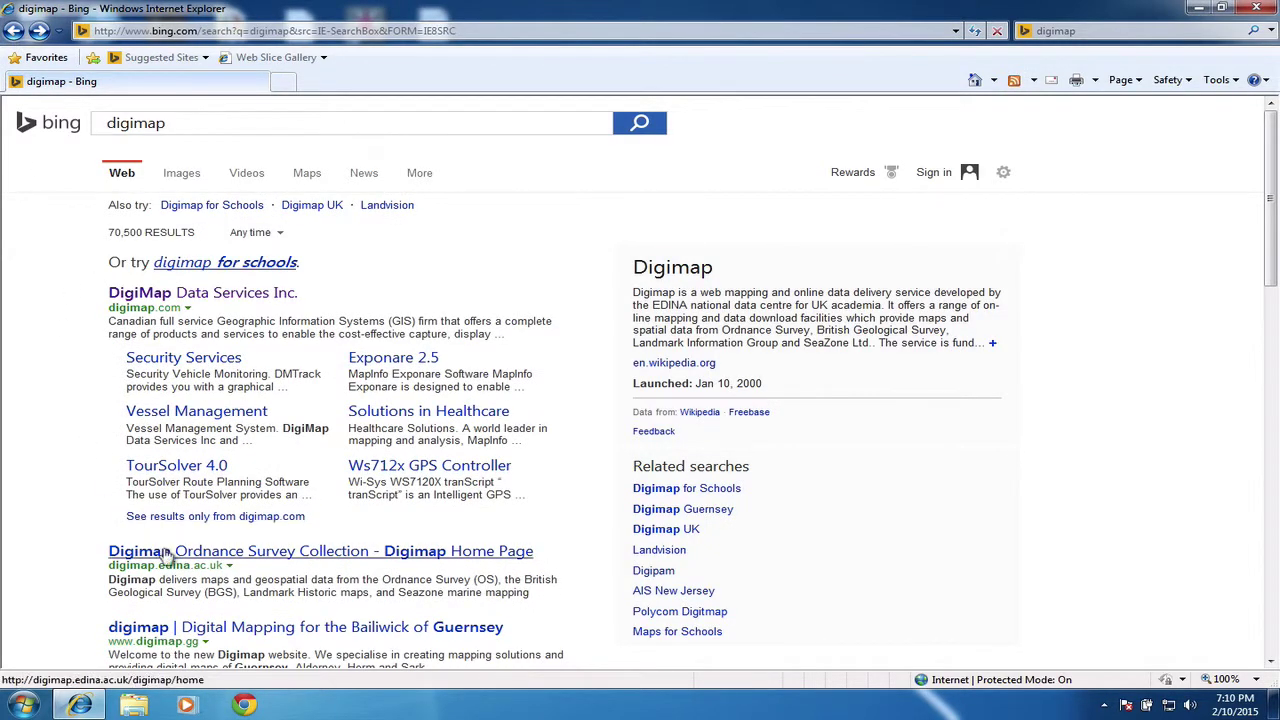
left_click(168, 553)
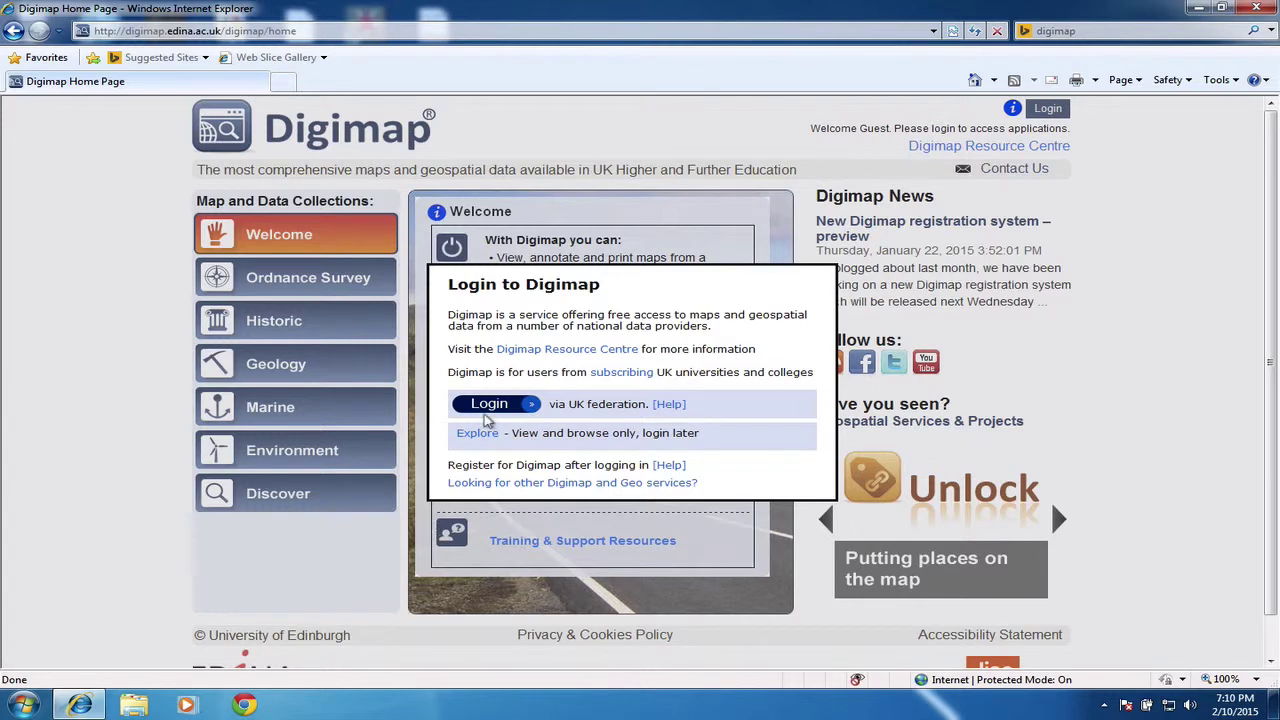
- Log in via UK federation, choosing Plumpton College as the organisation
left_click(491, 404)
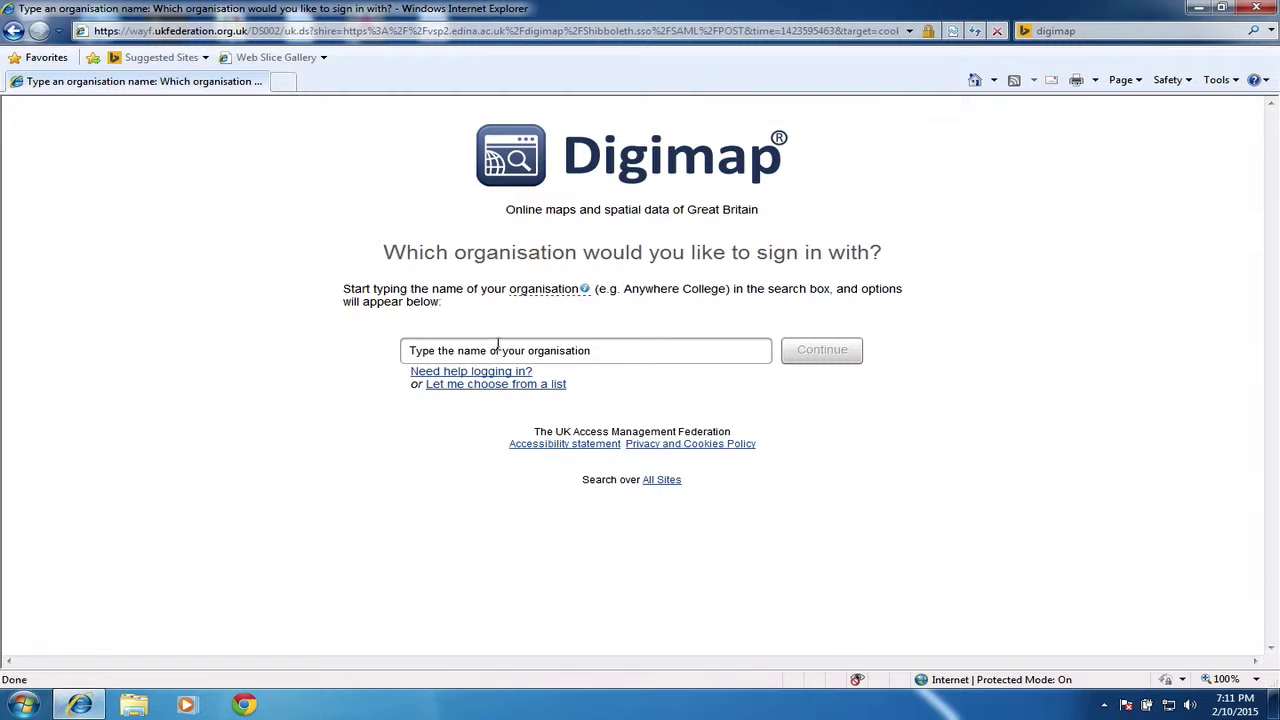
left_click(497, 349)
type("p")
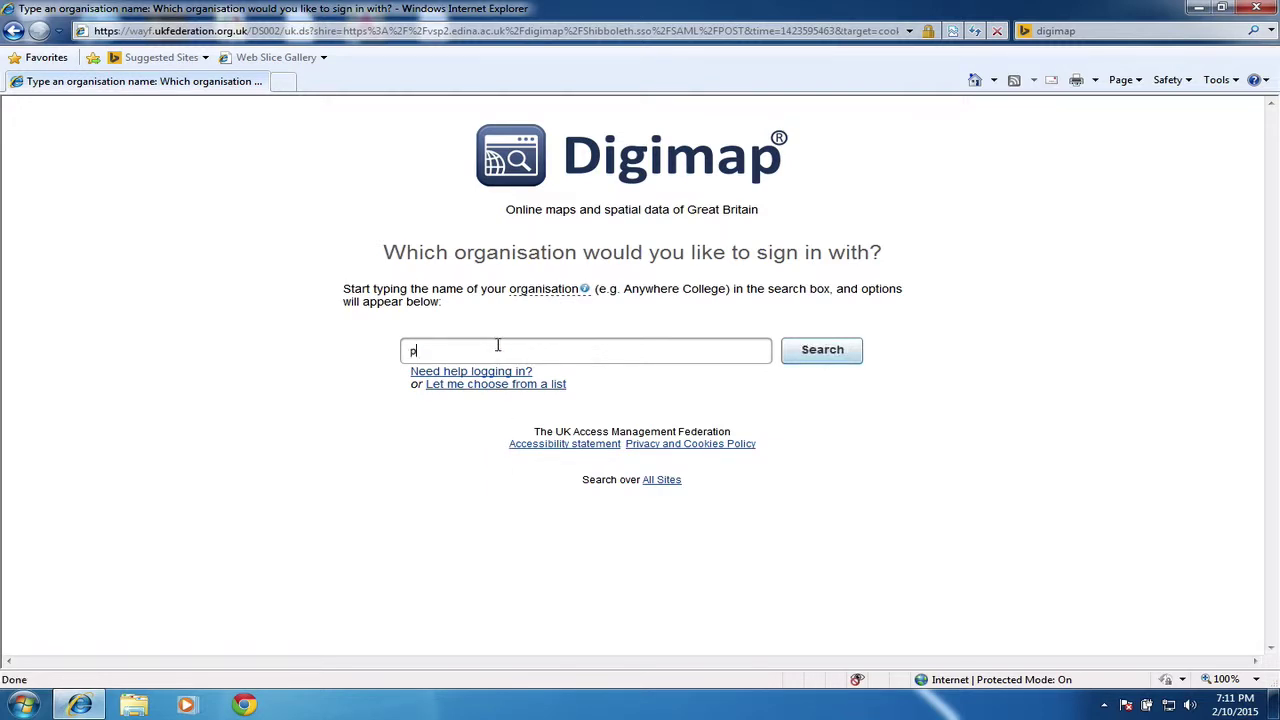
type("lu")
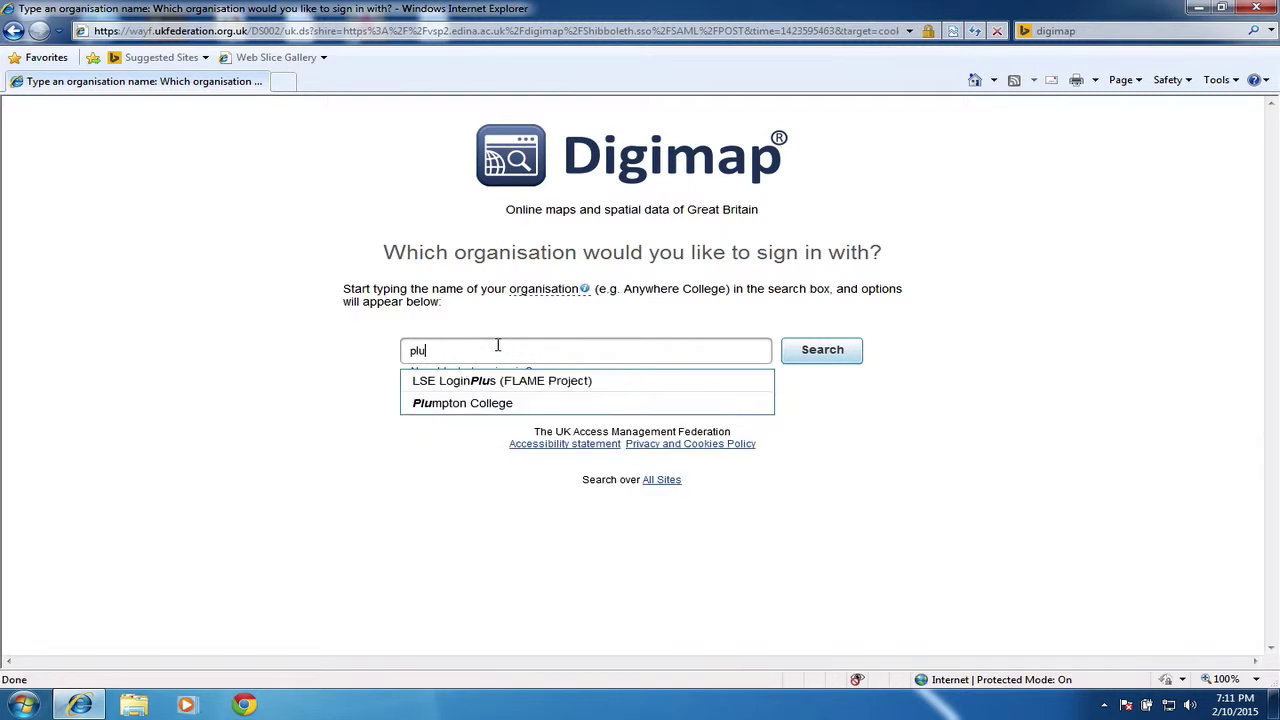
left_click(487, 402)
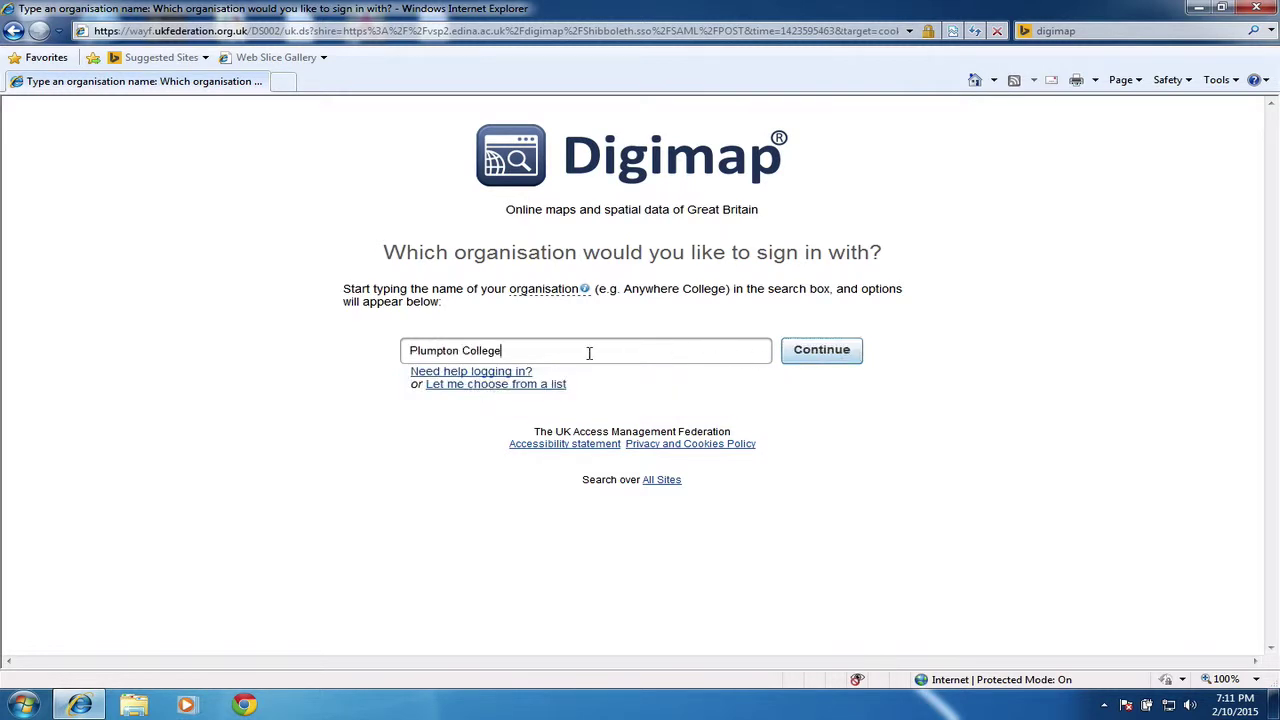
left_click(822, 350)
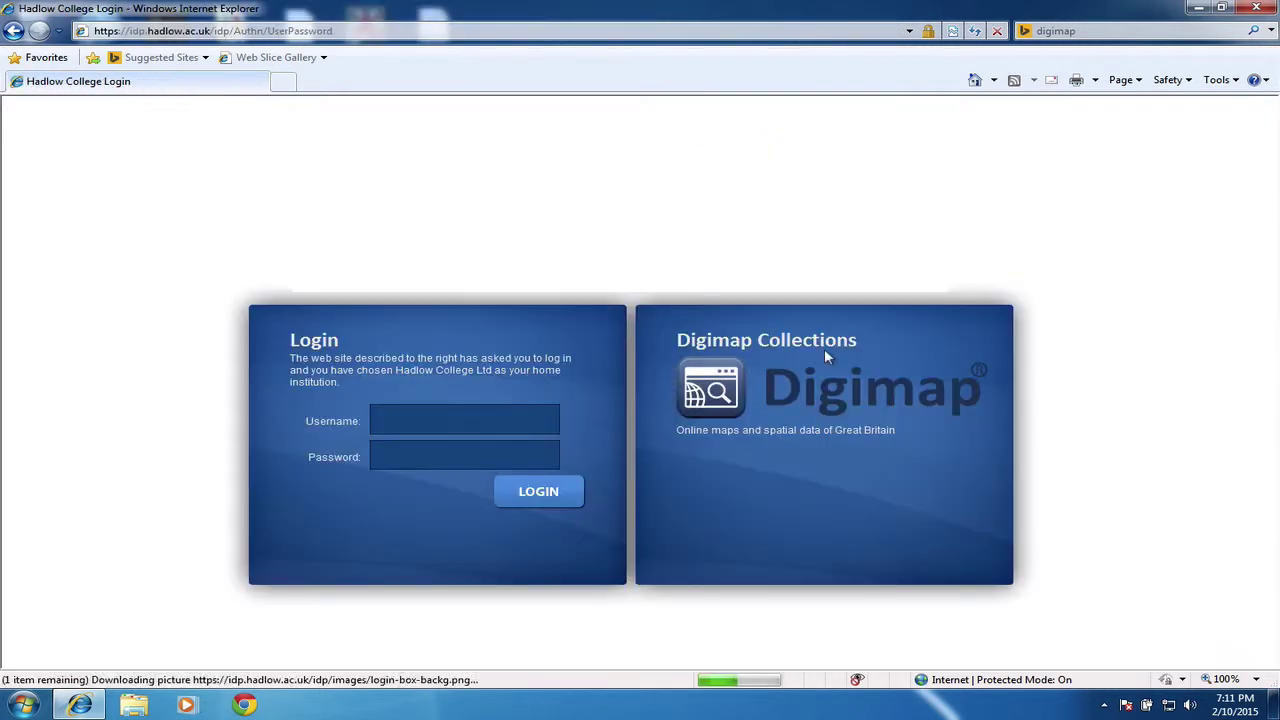
- Sign in with the college username and password, declining to save the password
left_click(417, 418)
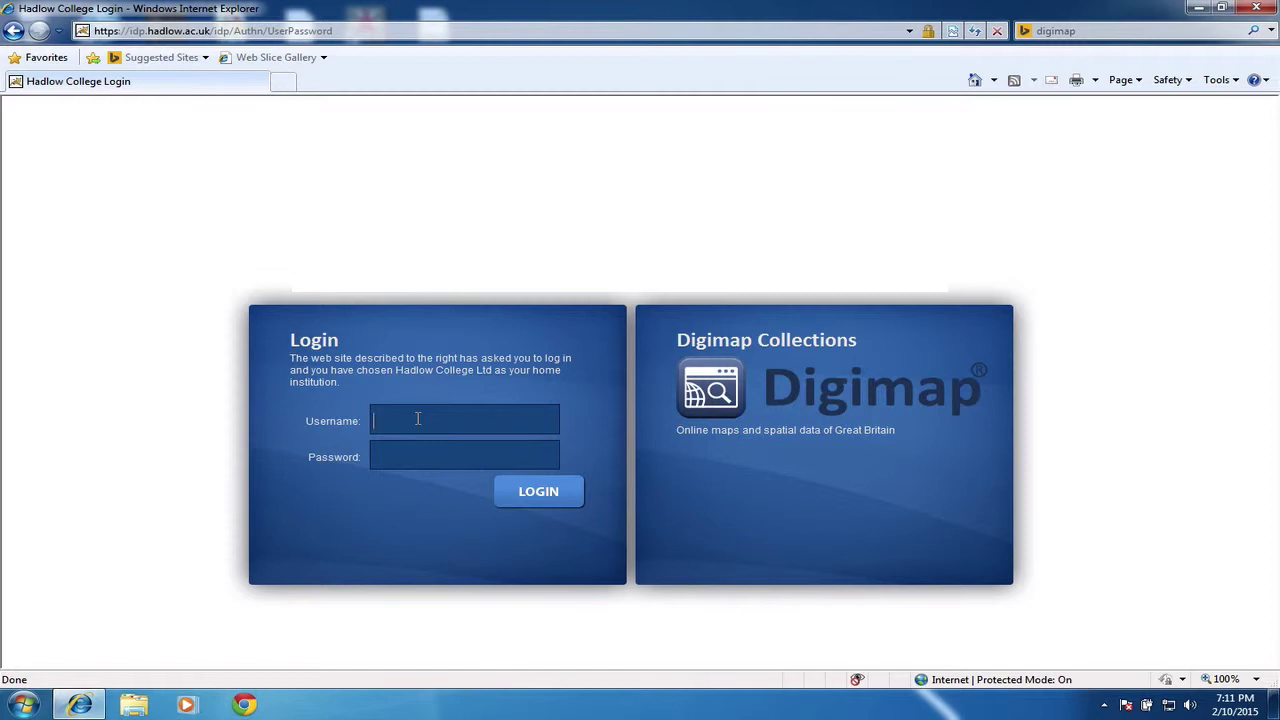
type("mattp")
key("Tab")
type("**********")
left_click(534, 494)
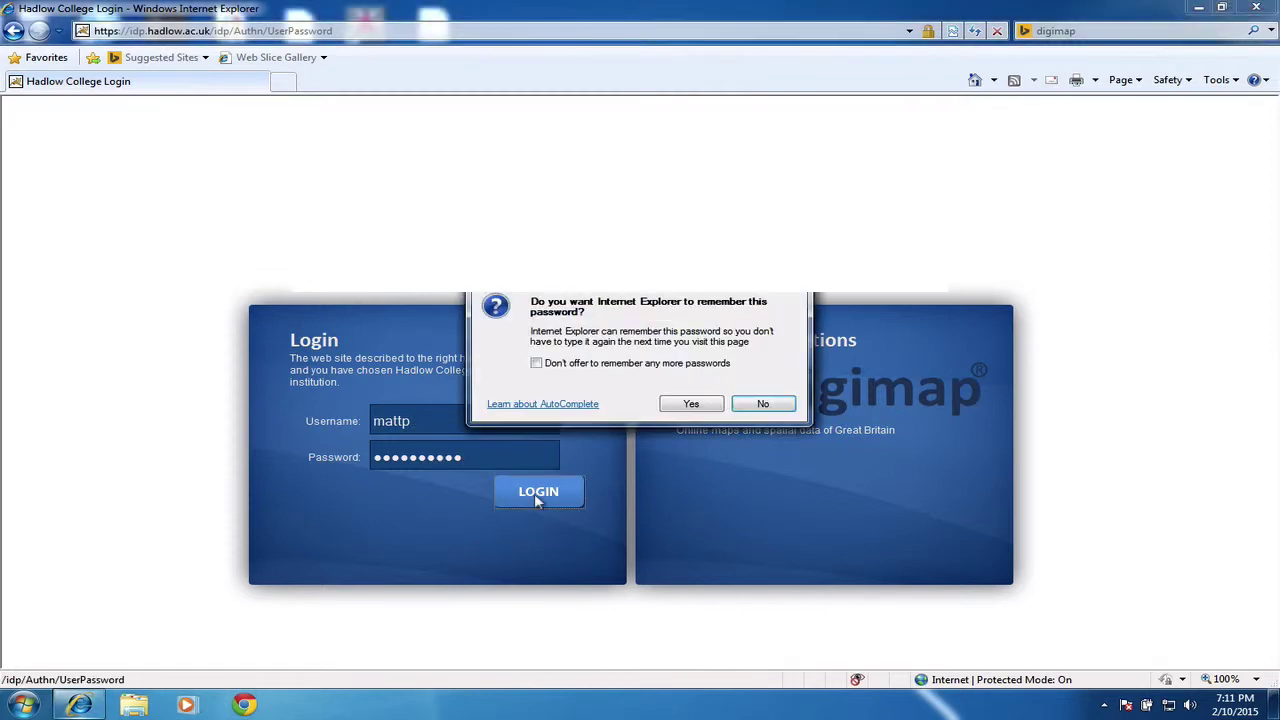
left_click(762, 403)
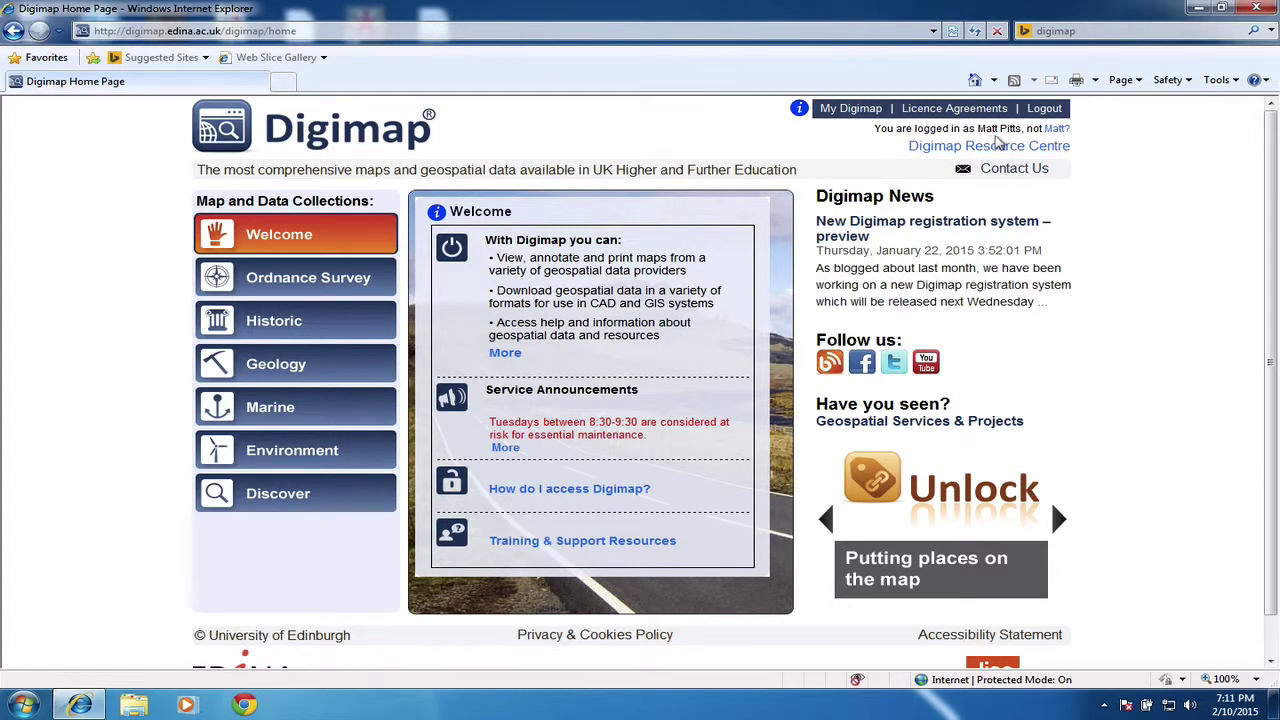
- Browse the Historic, Geology, Marine and Environment collections, then open Ordnance Survey Data Download
left_click(309, 279)
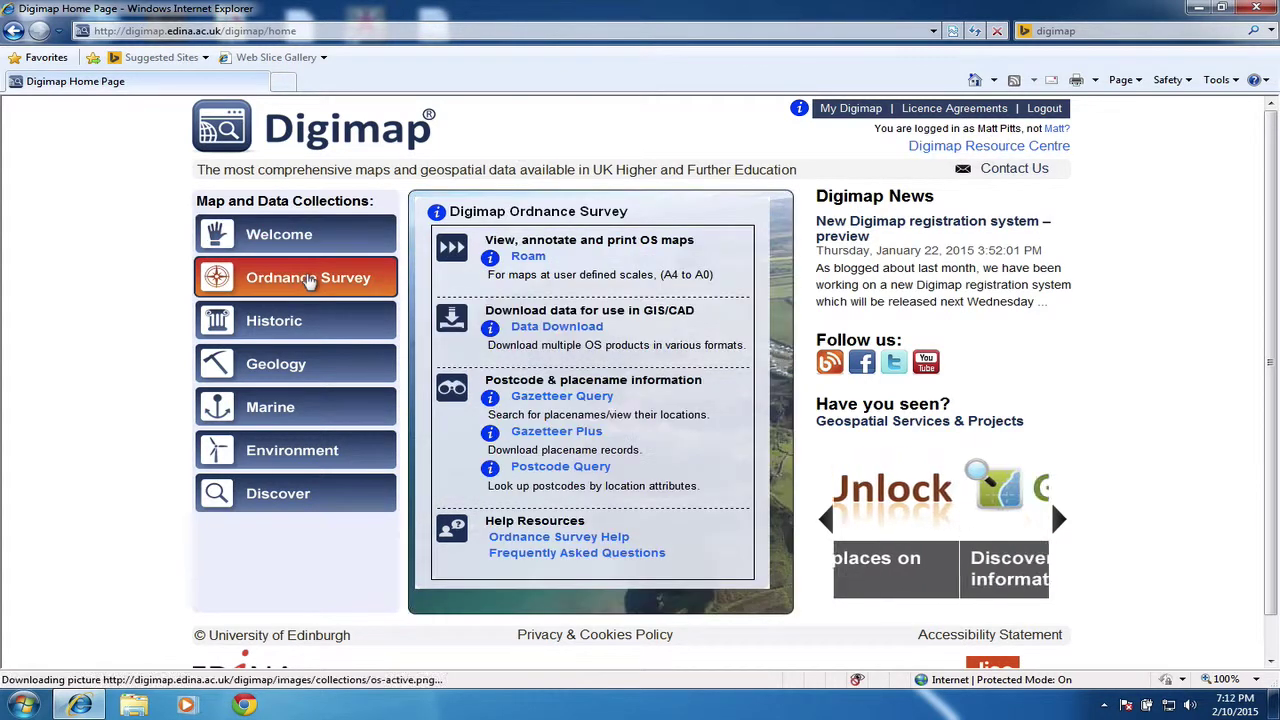
left_click(276, 320)
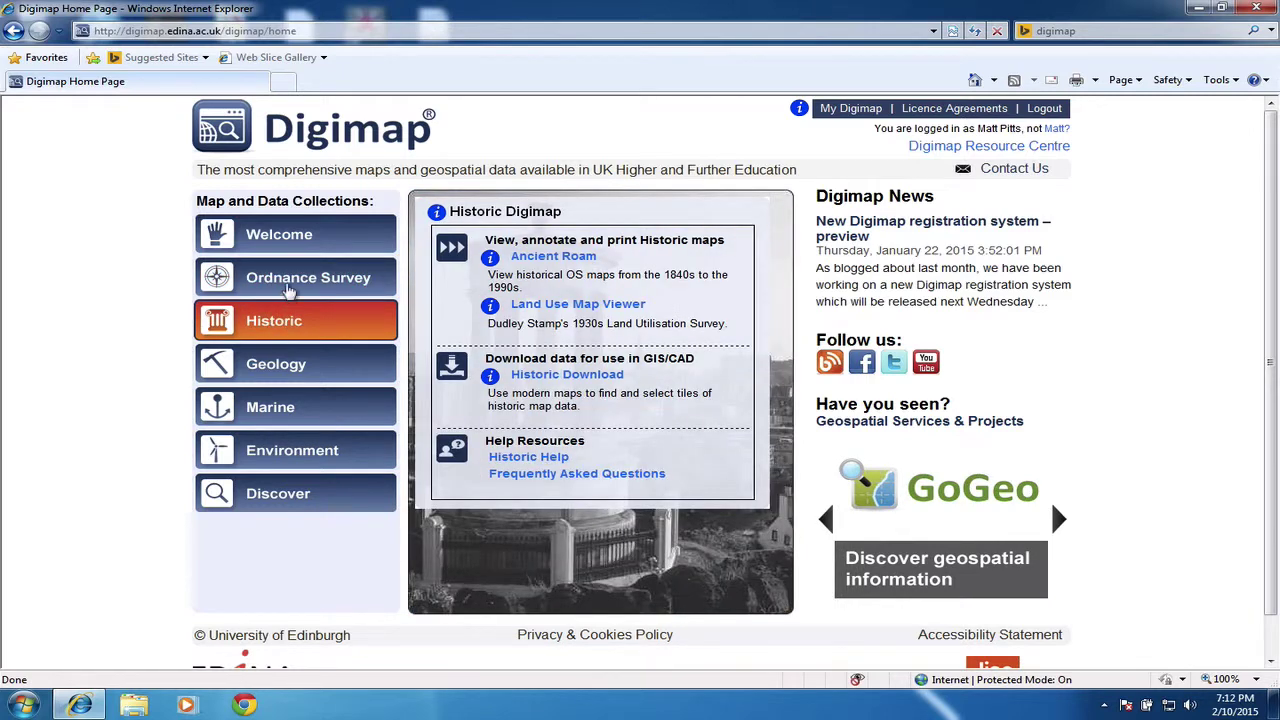
left_click(289, 290)
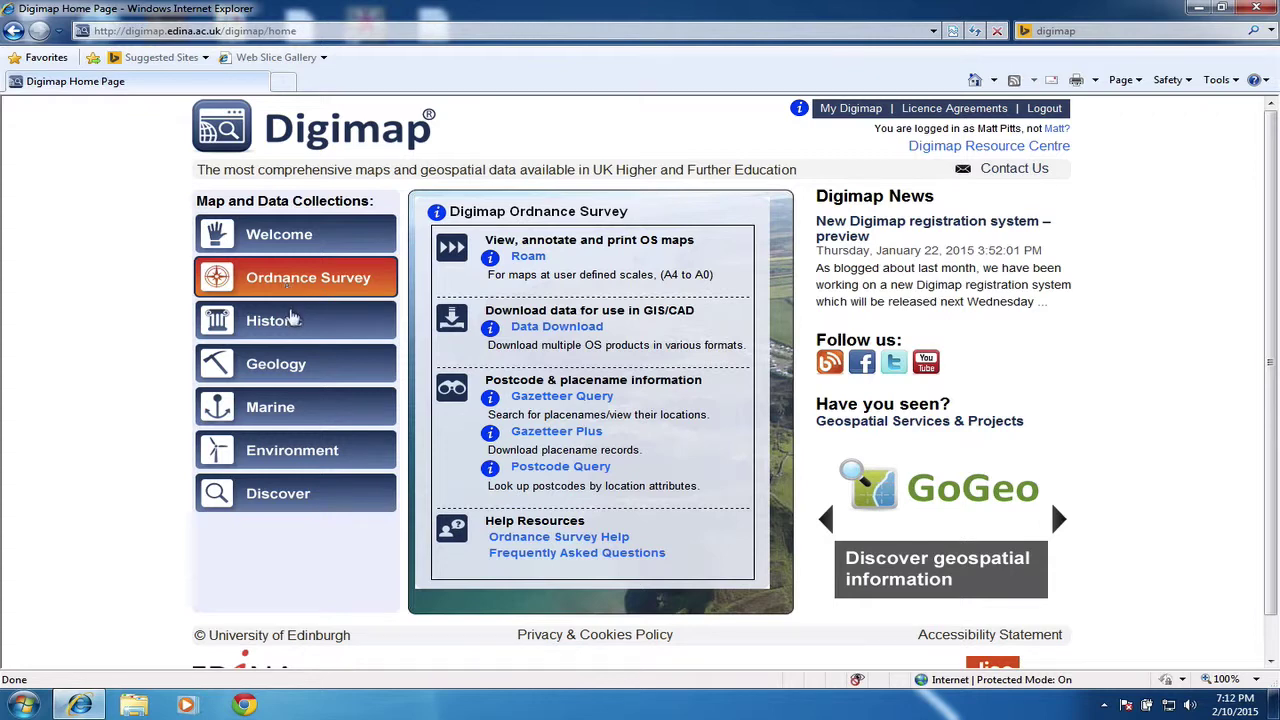
left_click(292, 320)
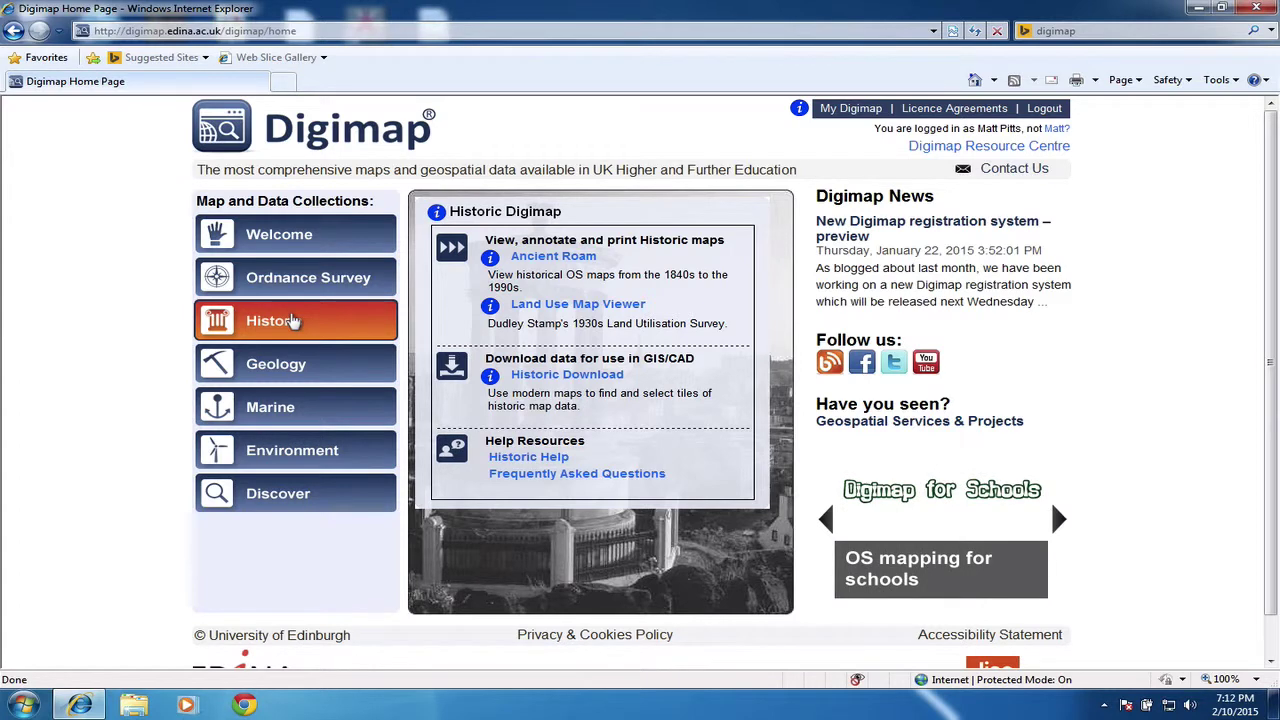
left_click(290, 366)
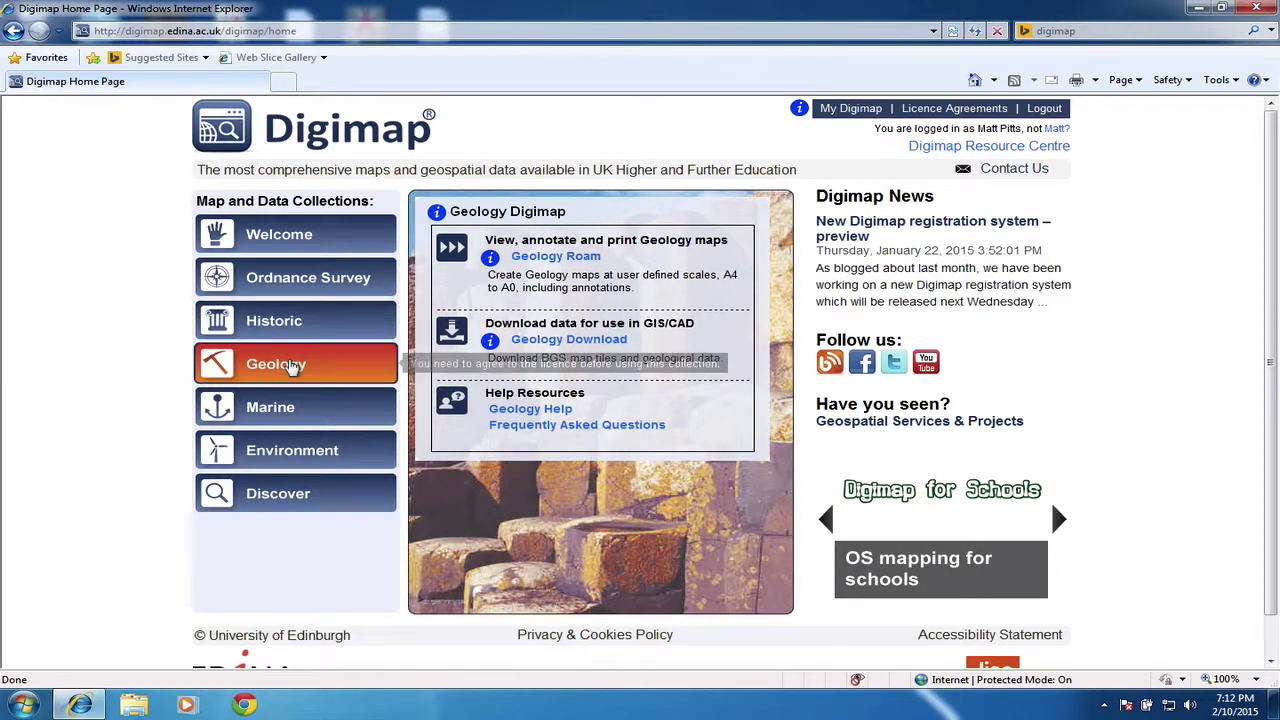
left_click(281, 410)
left_click(258, 448)
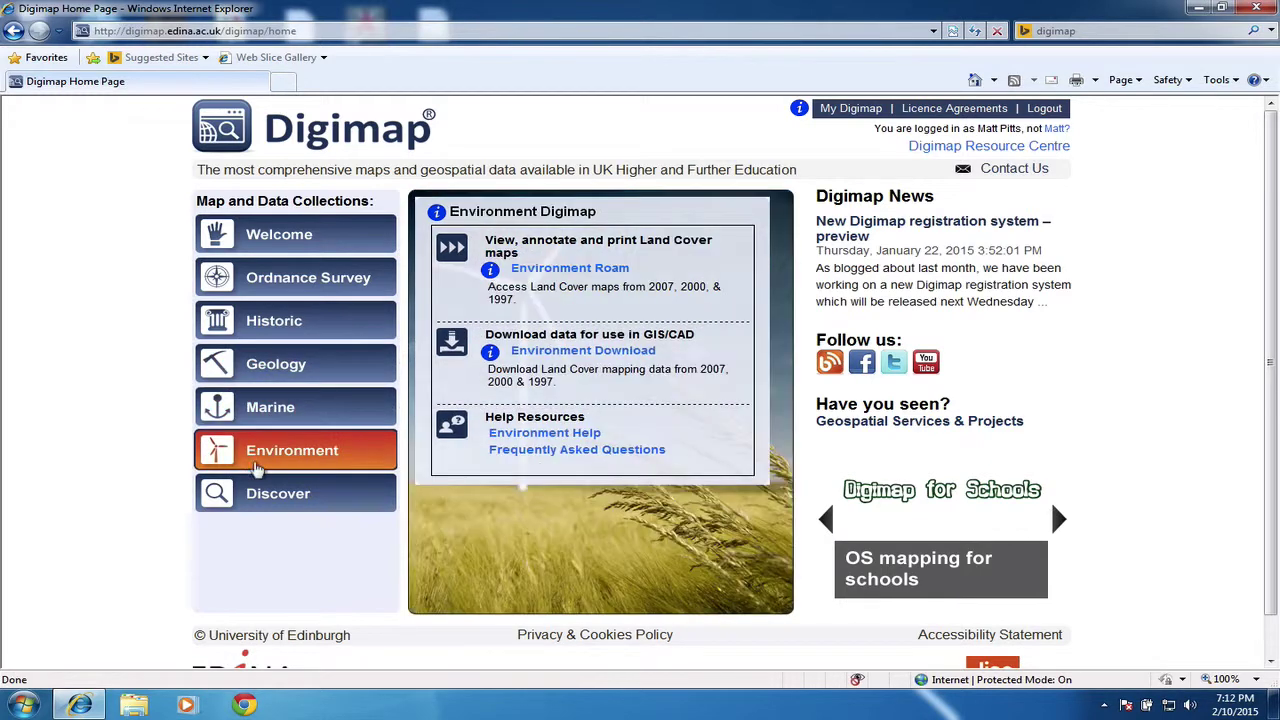
left_click(285, 285)
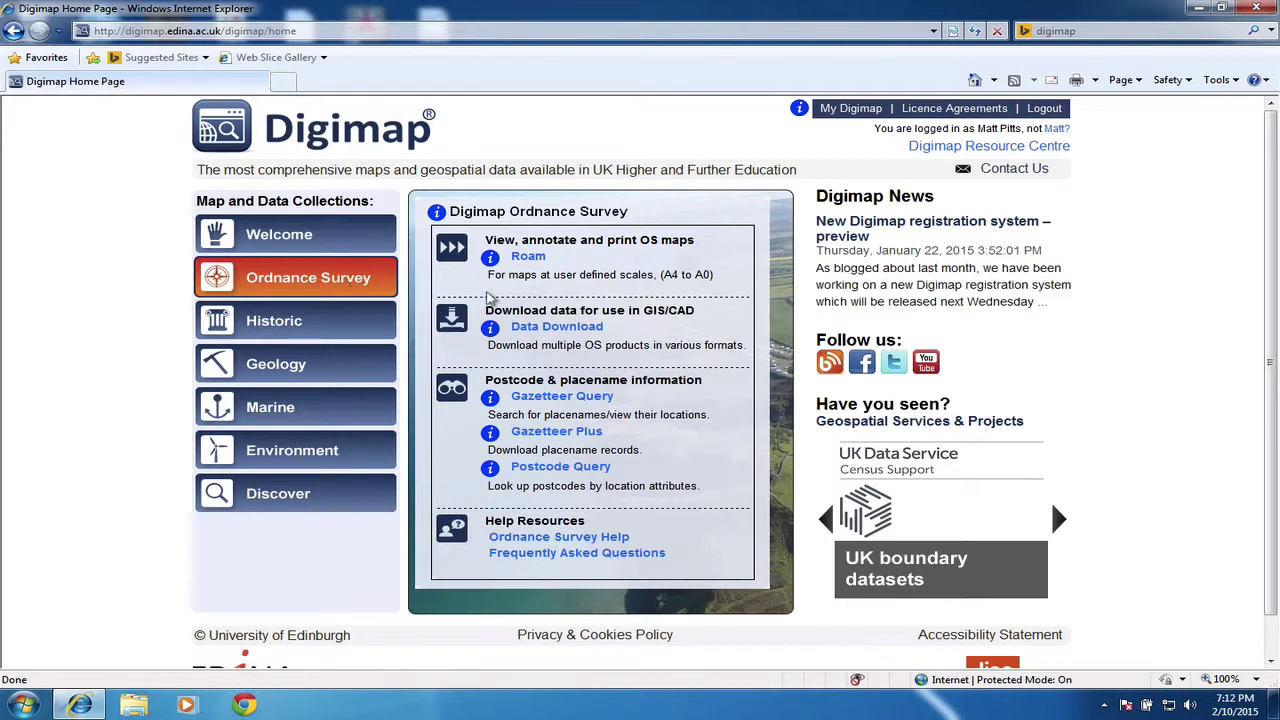
left_click(555, 329)
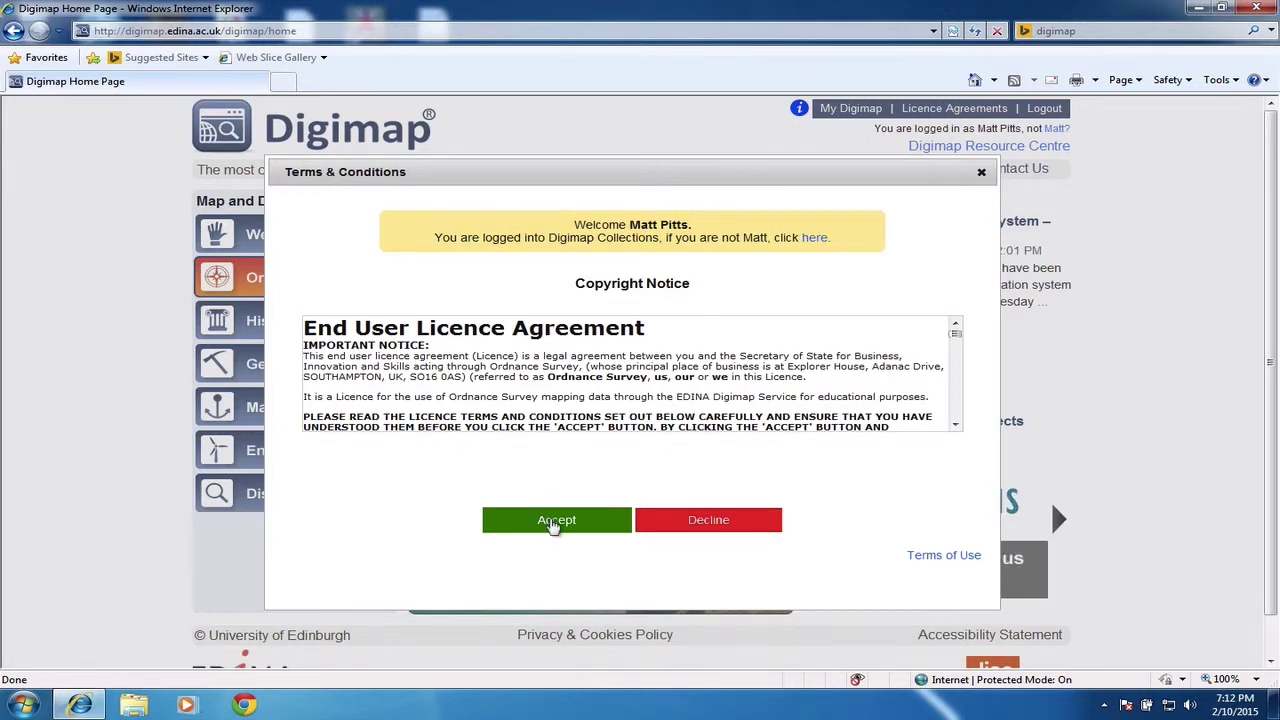
- Accept the Ordnance Survey End User Licence Agreement
left_click(555, 520)
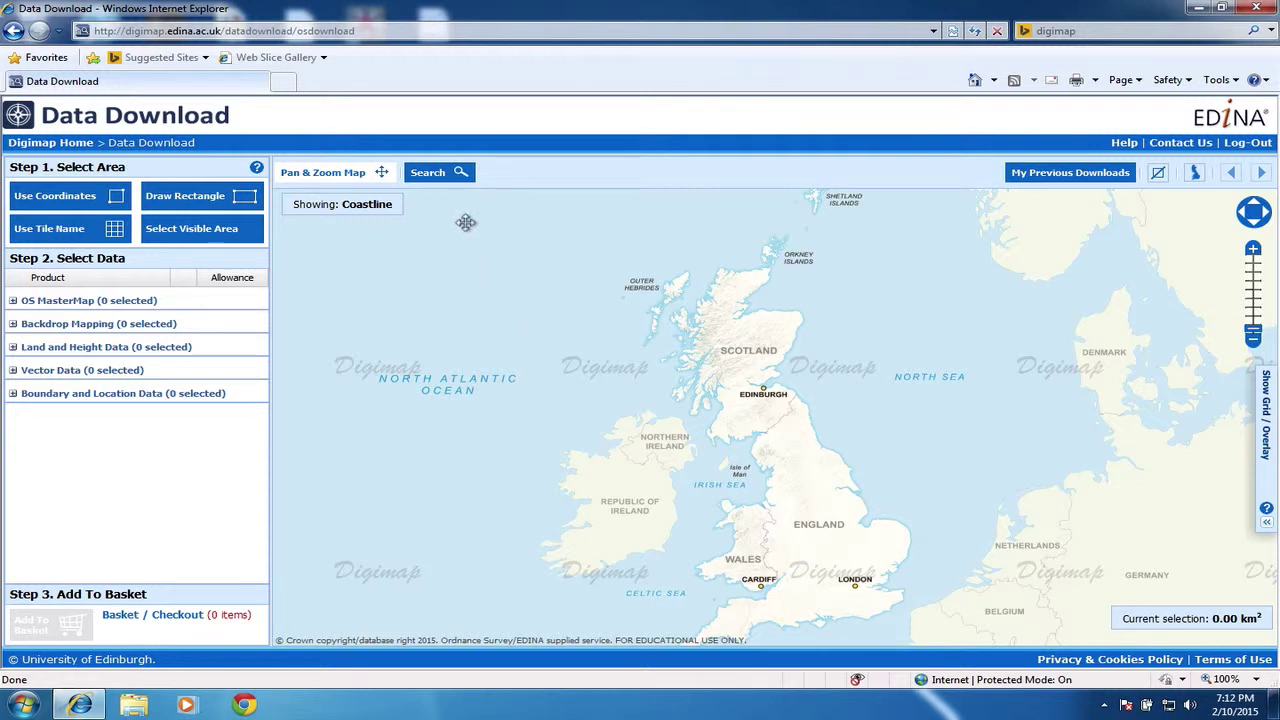
- Search for 'plumpton' and go to Plumpton, East Sussex on the map
left_click(432, 175)
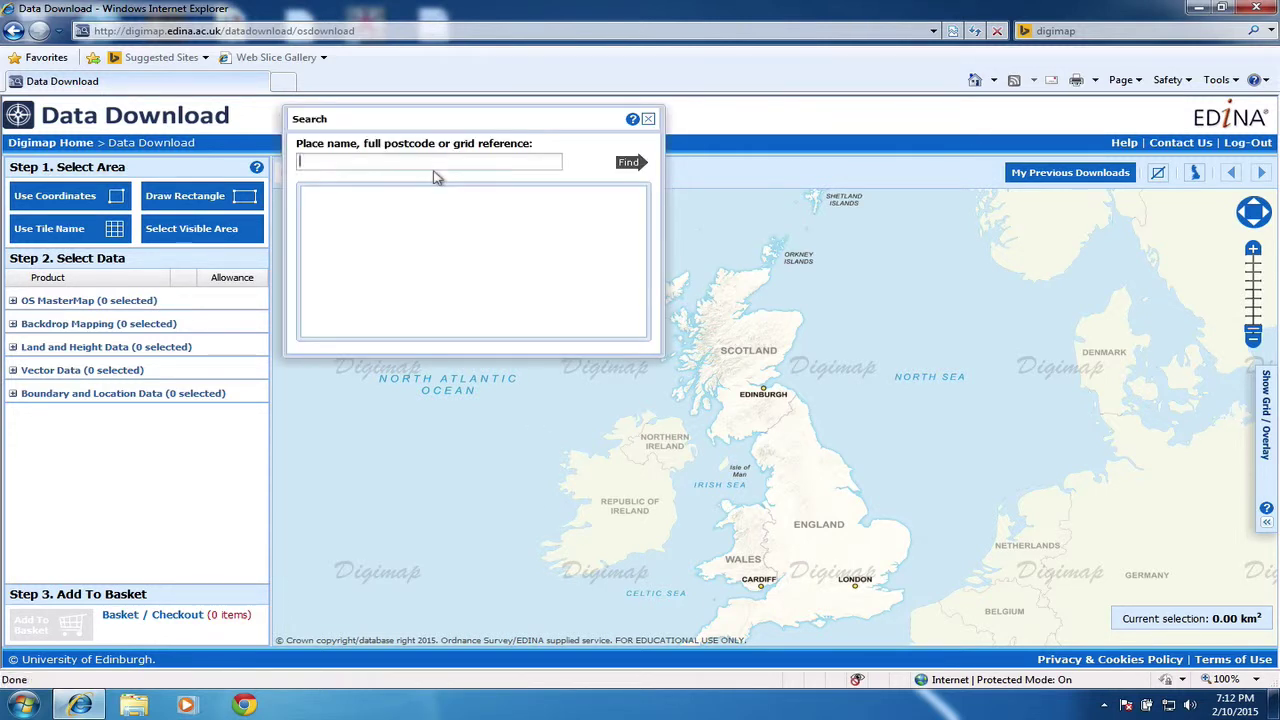
type("plumpton")
key("Return")
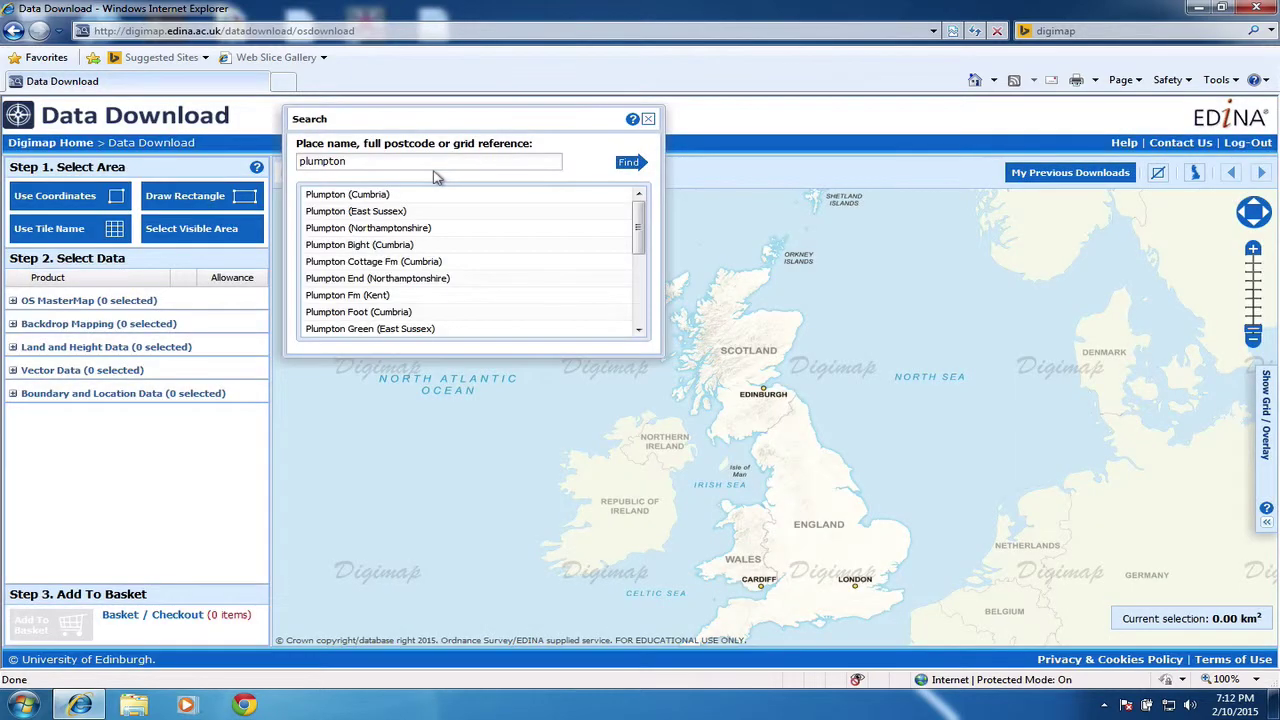
left_click(396, 214)
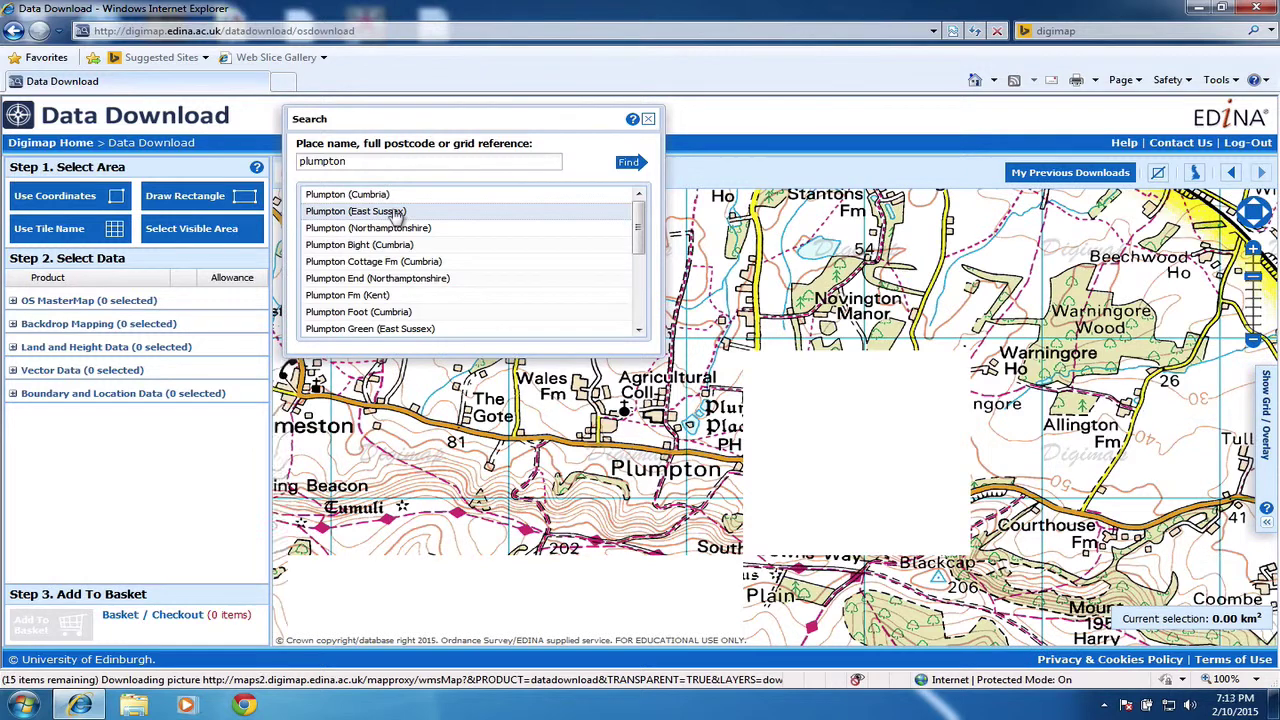
left_click(648, 120)
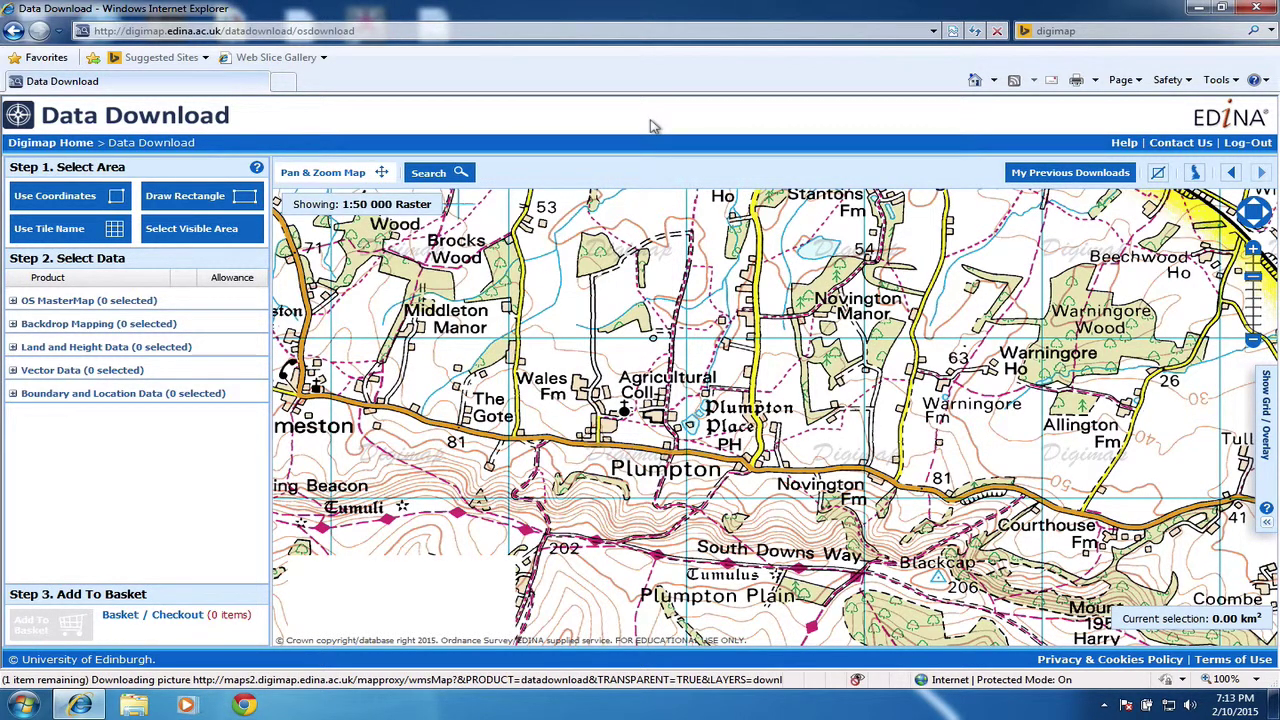
- Centre and zoom out around Plumpton, then select the visible area (64.52 km²)
left_click_drag(606, 361, 679, 377)
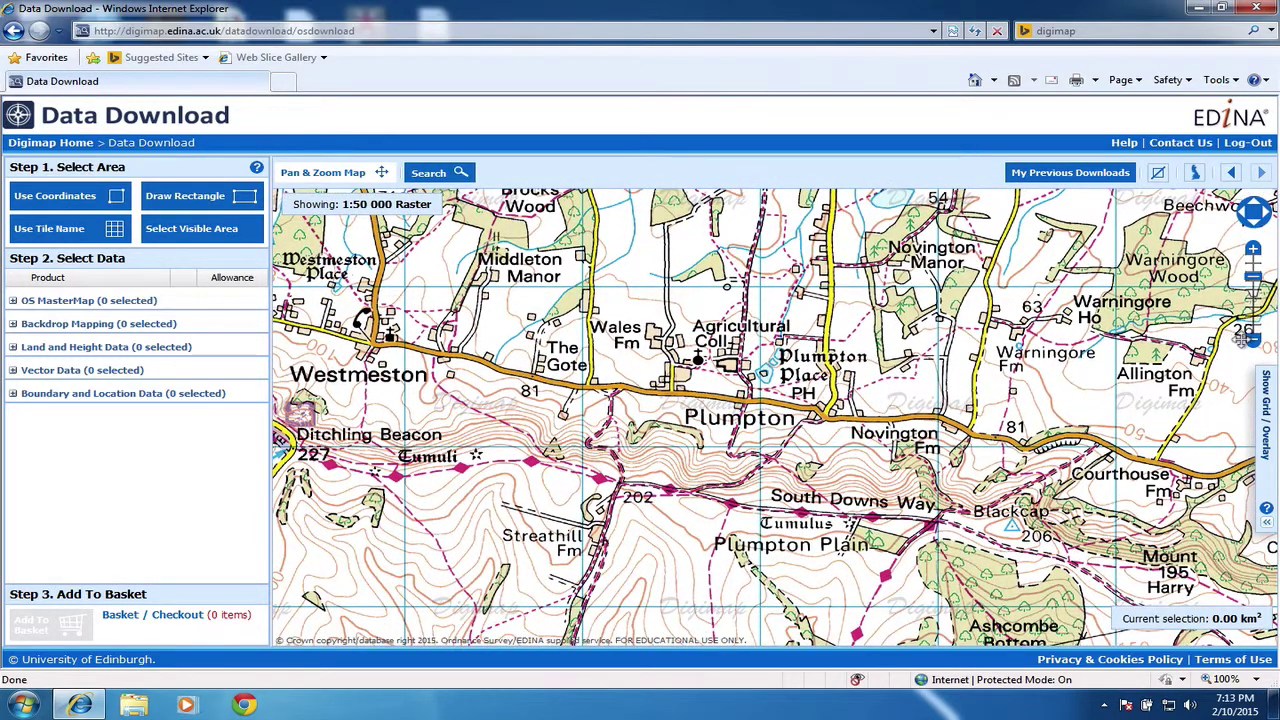
left_click(1252, 341)
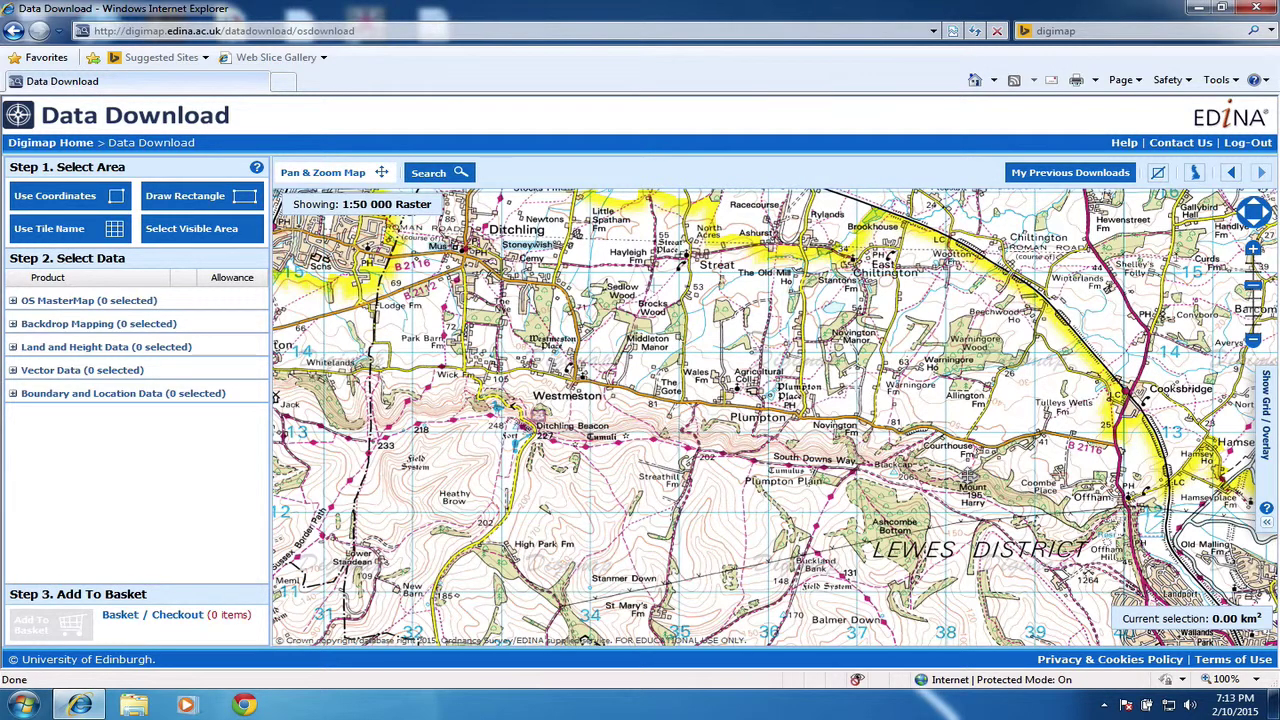
left_click(194, 230)
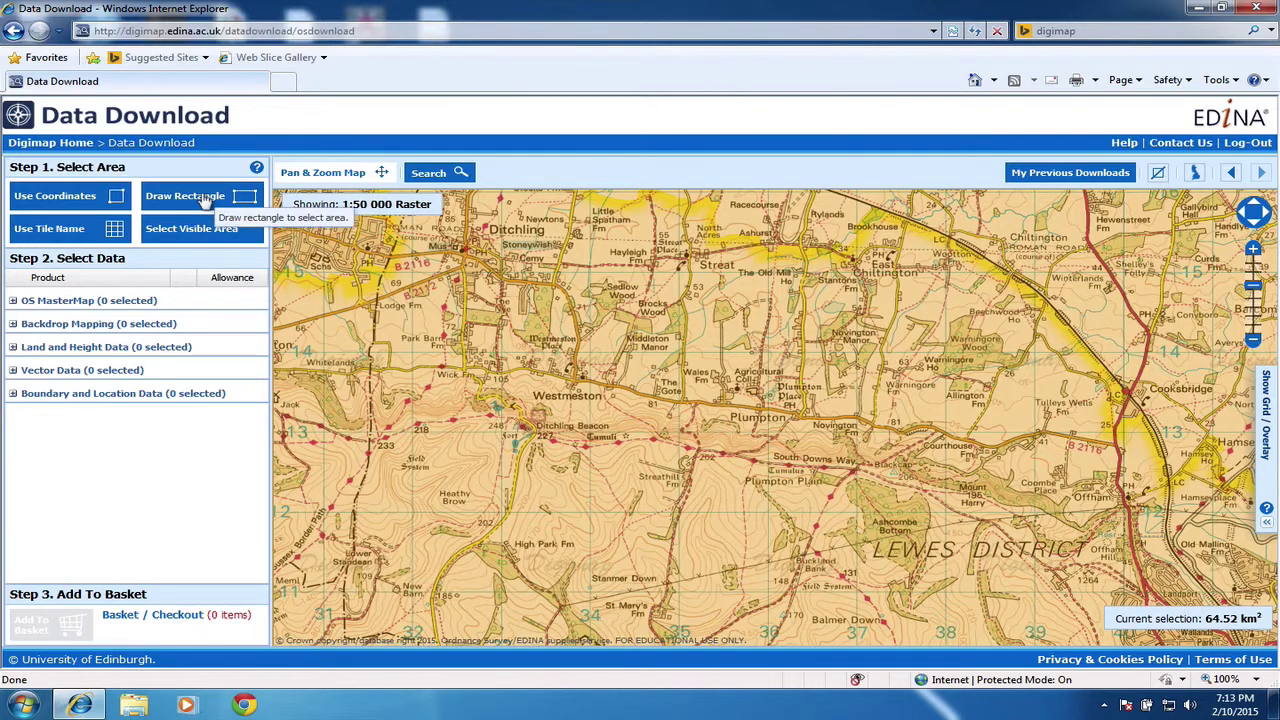
- Draw a 10.26 km² selection rectangle between Westmeston, Streat and Plumpton
left_click(205, 198)
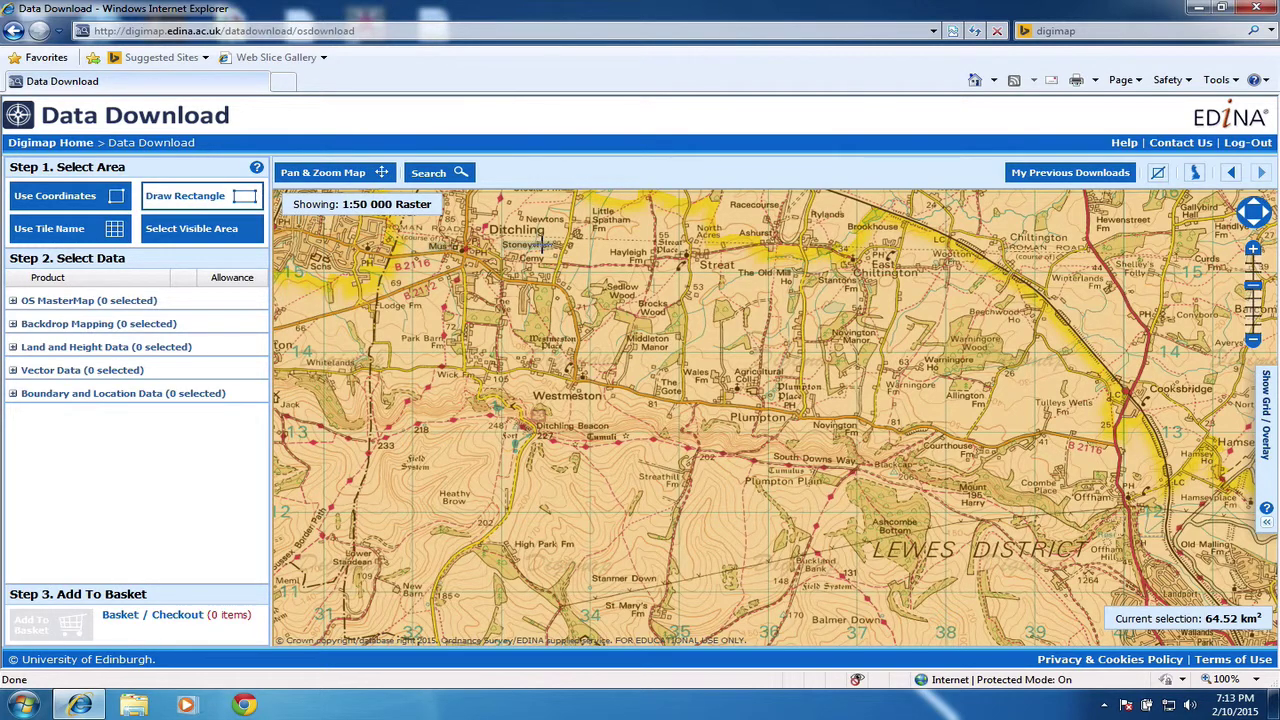
mouse_move(541, 244)
left_mouse_down()
mouse_move(637, 328)
mouse_move(814, 429)
mouse_move(855, 478)
left_mouse_up()
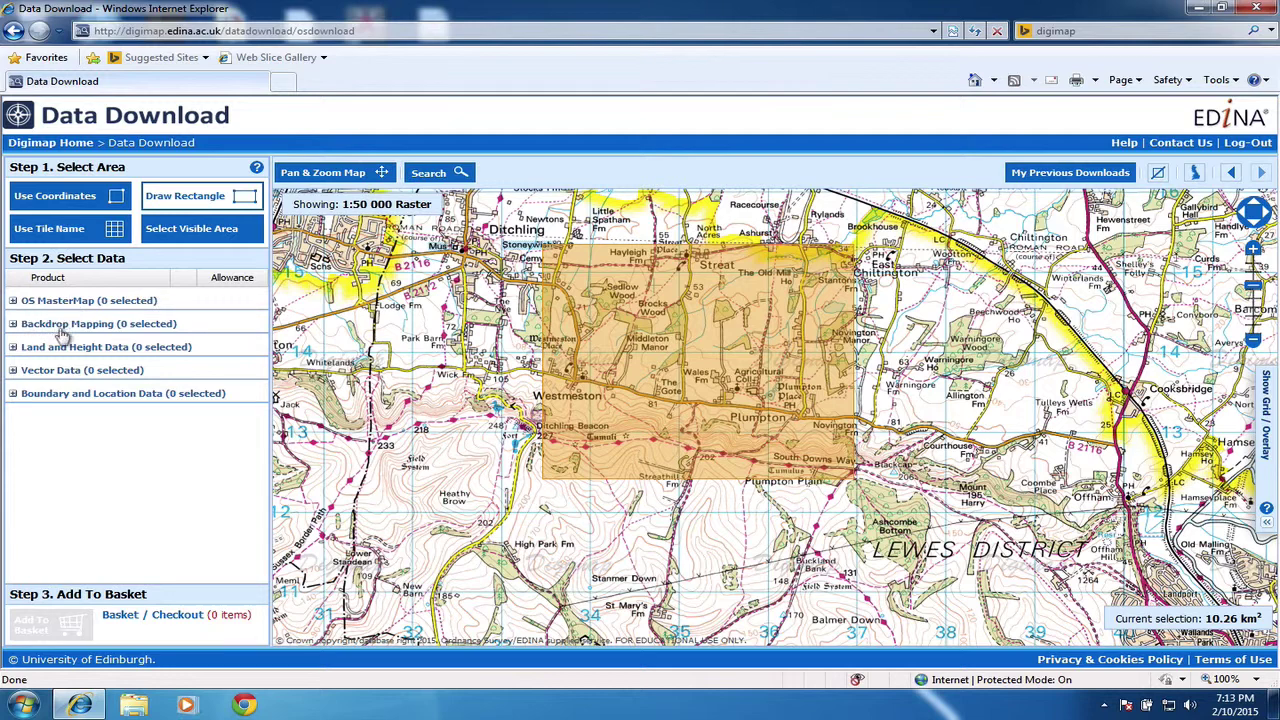
left_click(13, 302)
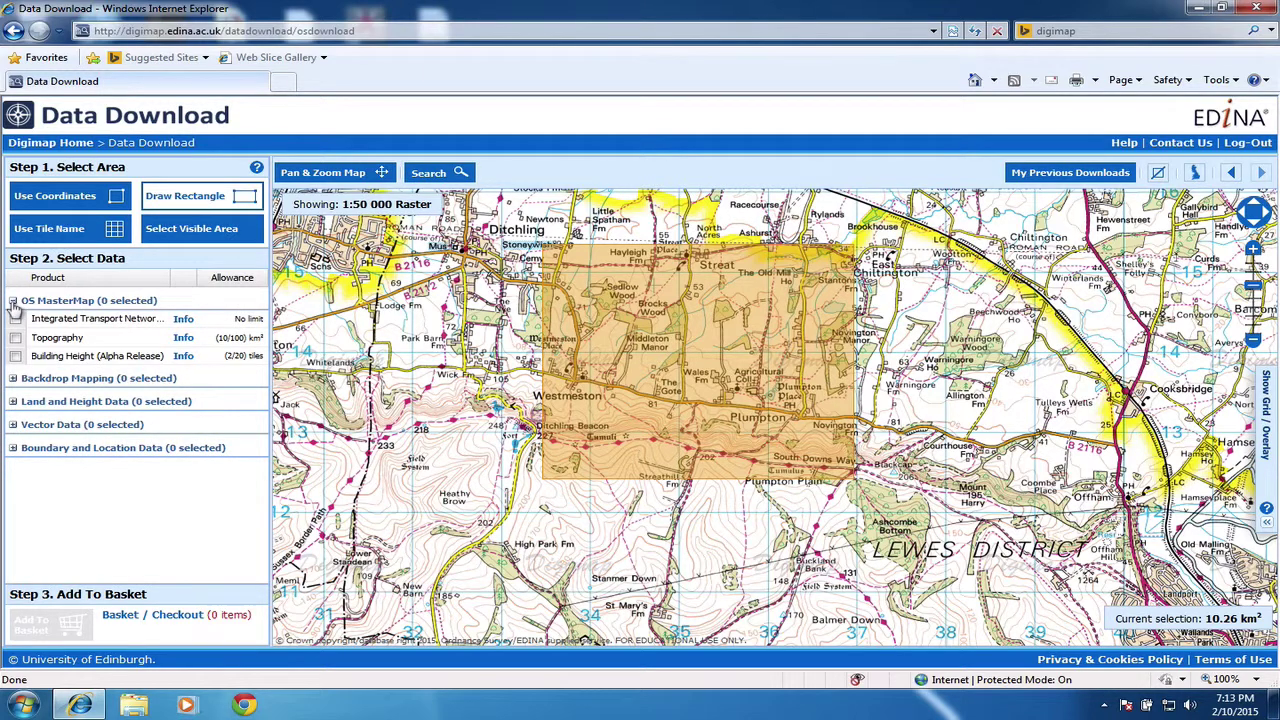
- Add the 1:10 000 Raster and 1:25 000 Raster Backdrop Mapping products to the basket
left_click(13, 302)
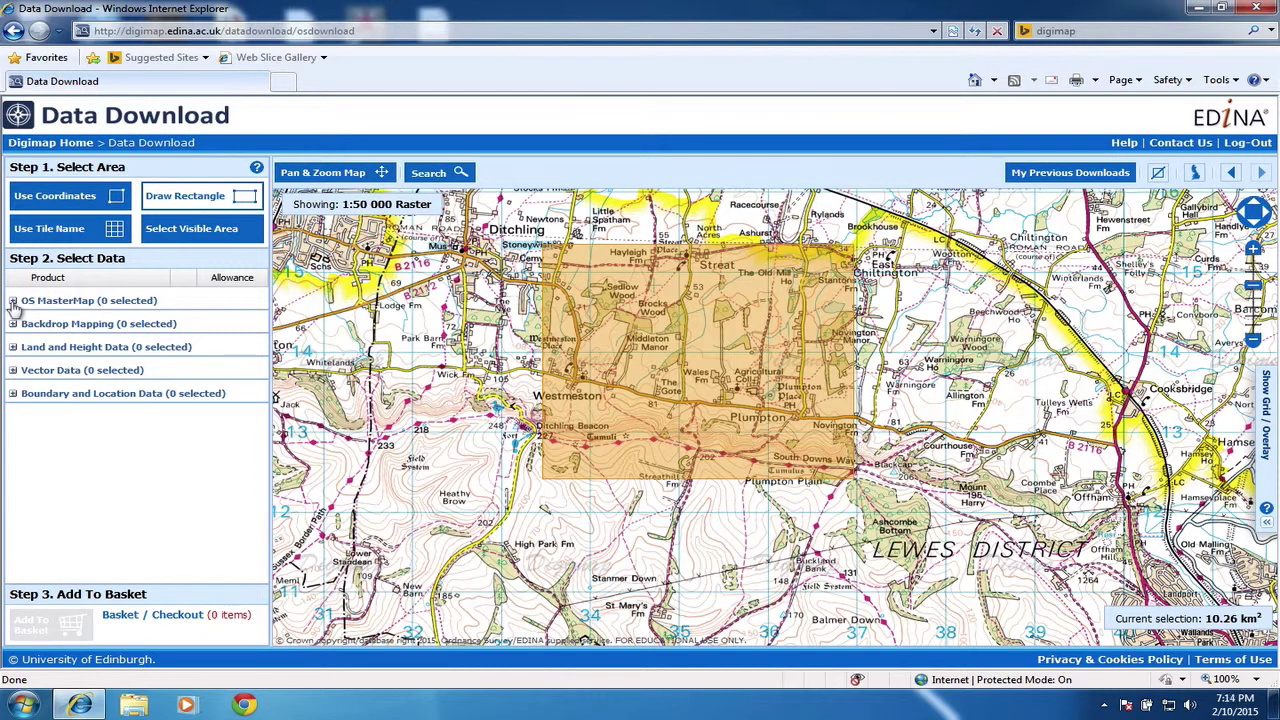
left_click(13, 324)
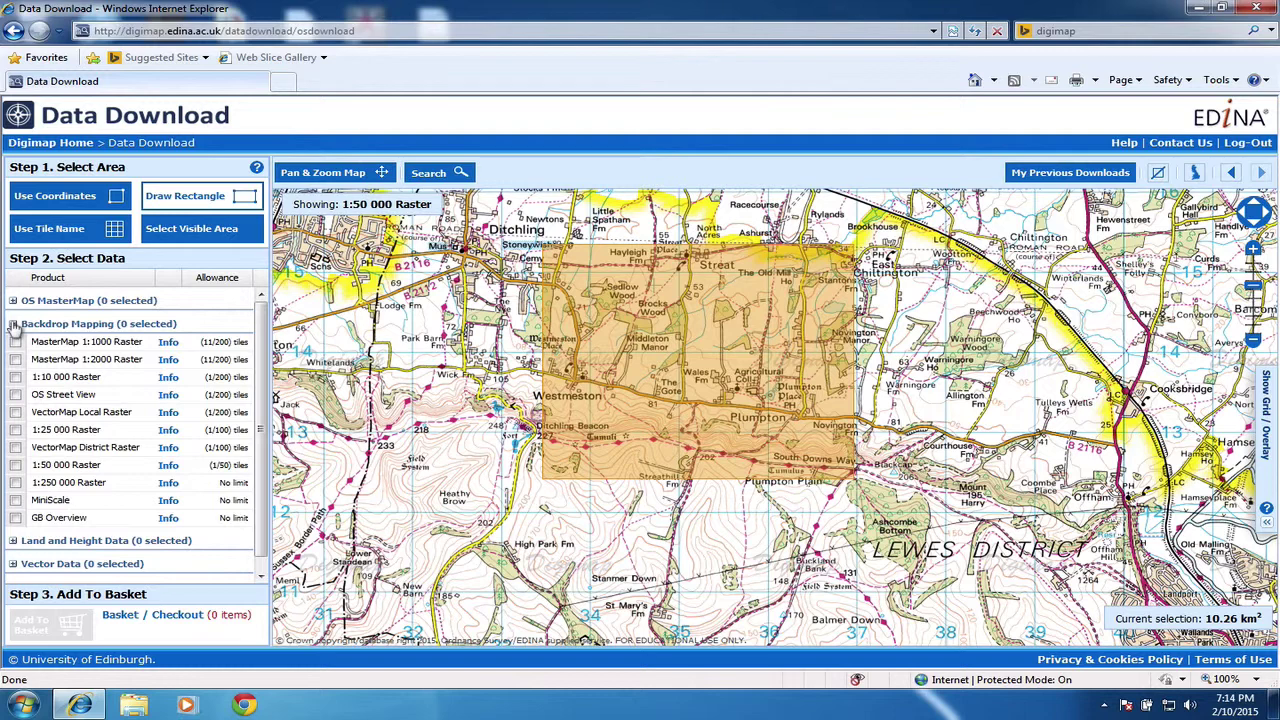
left_click(16, 378)
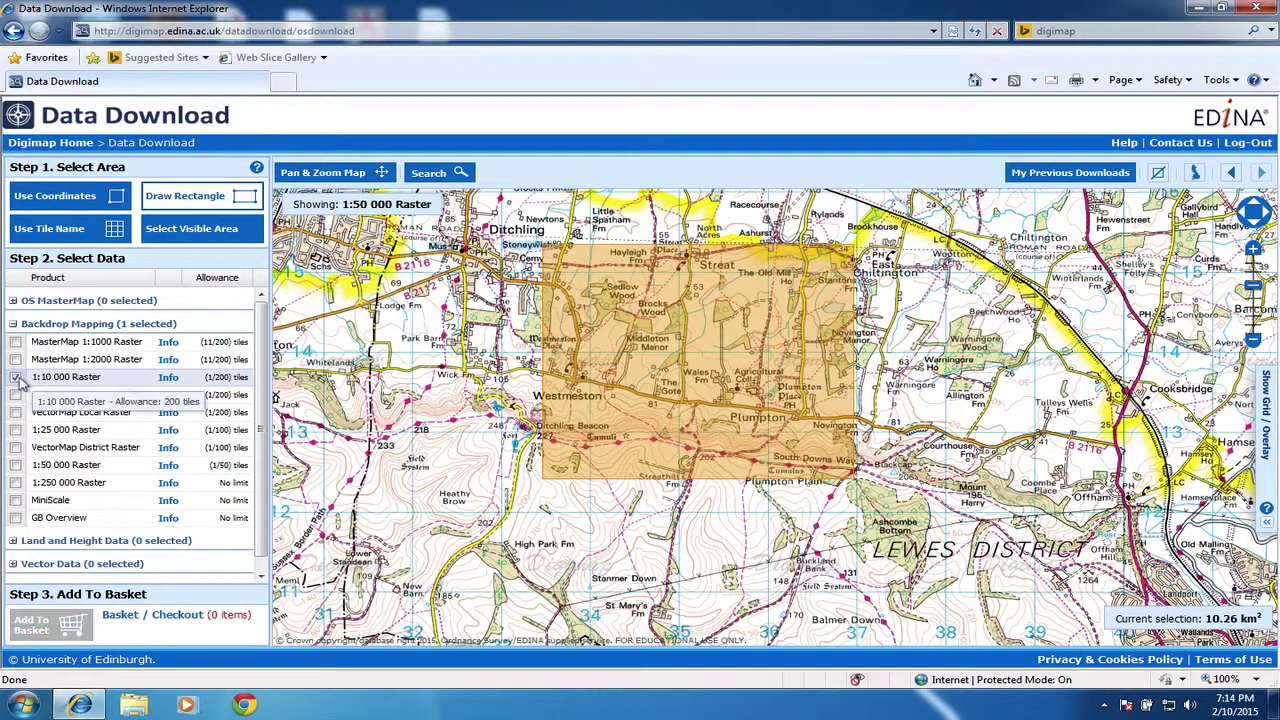
left_click(16, 430)
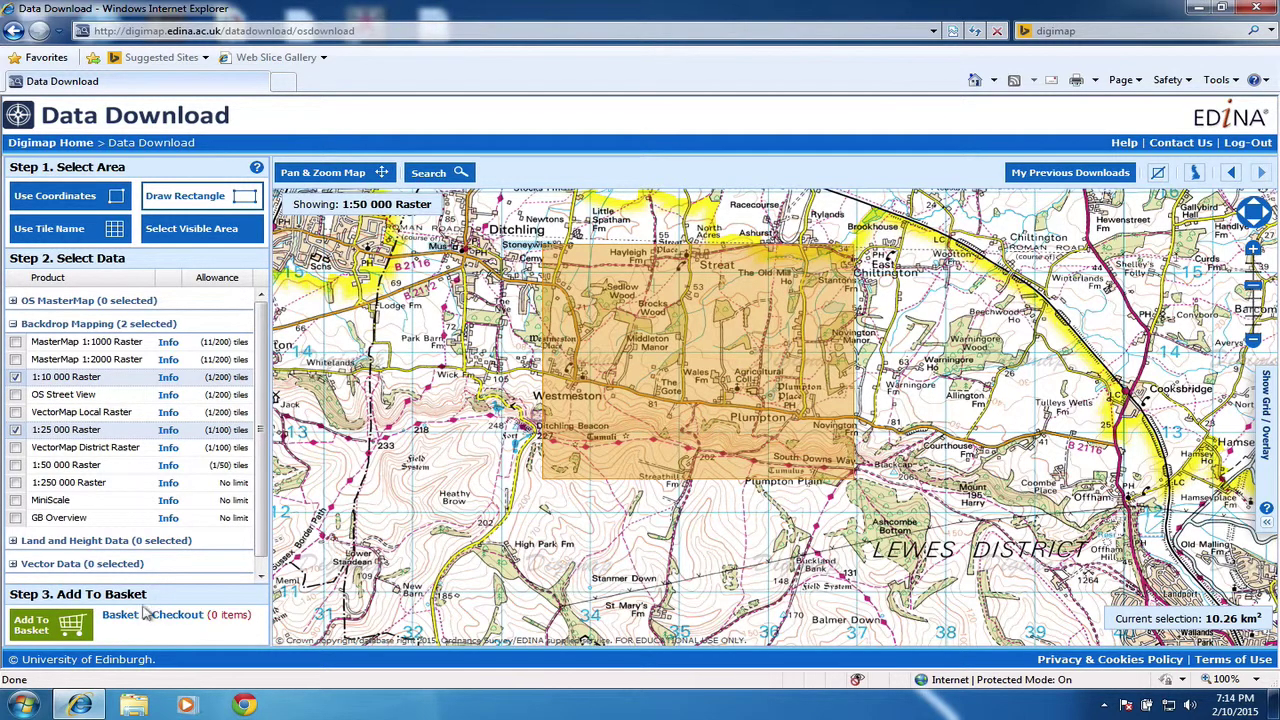
left_click(58, 626)
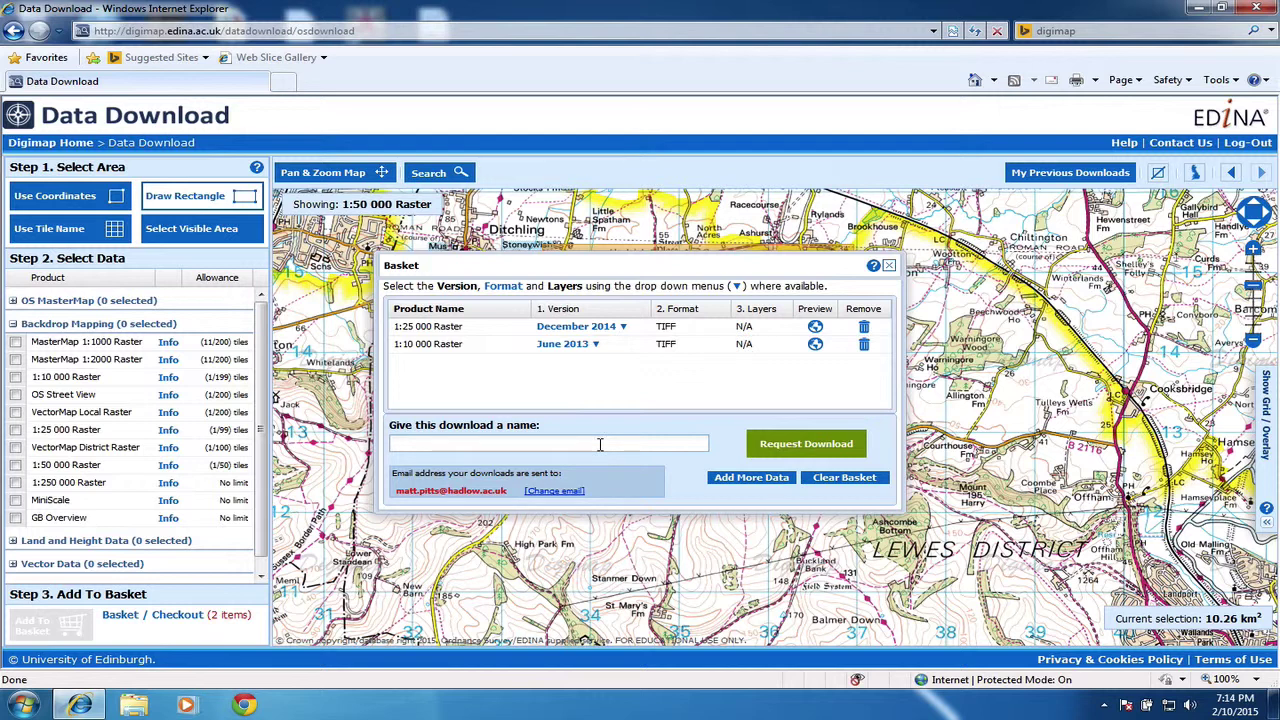
- Name the download 'plumpton' and request the download
type("plumpton")
left_click(818, 452)
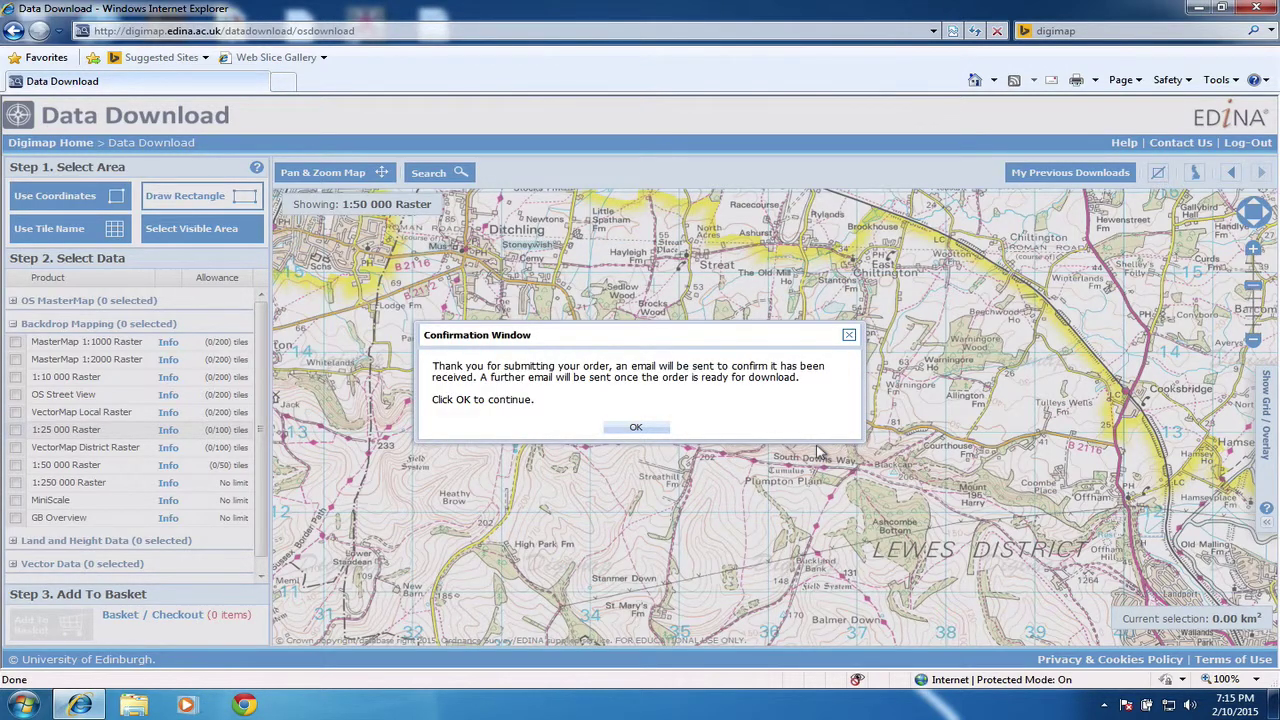
- Dismiss the order Confirmation Window with OK
left_click(638, 429)
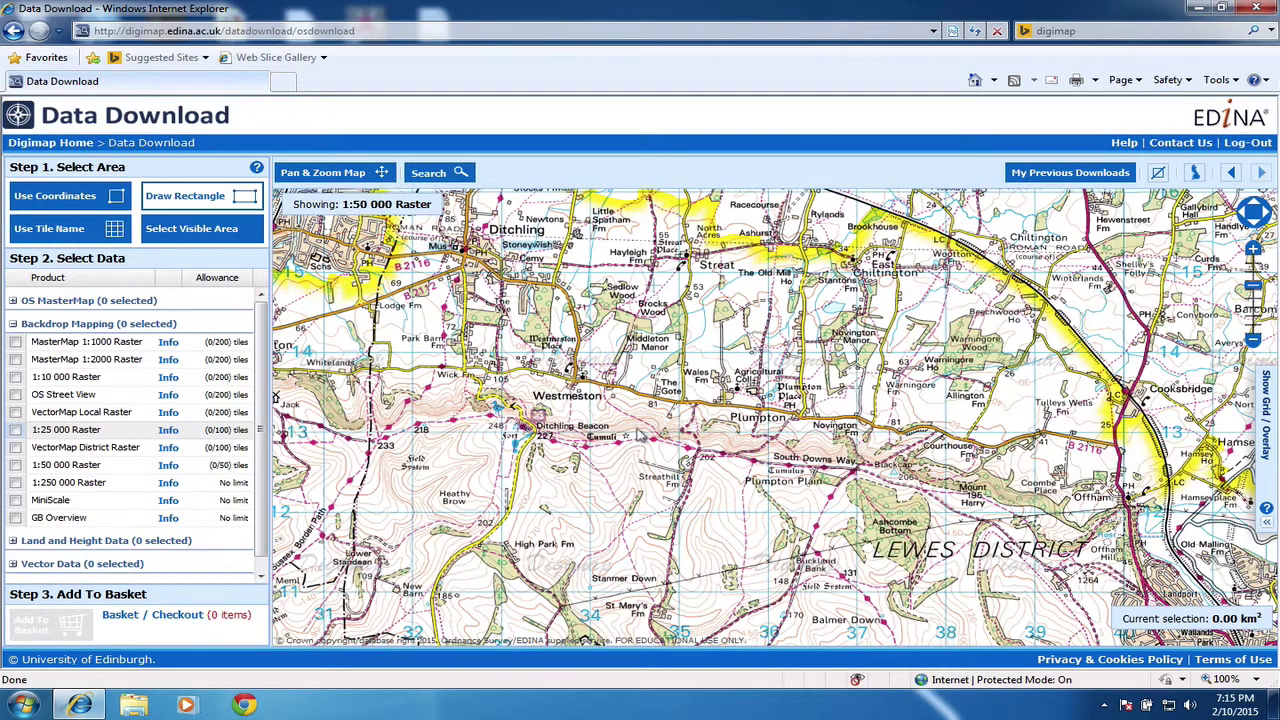